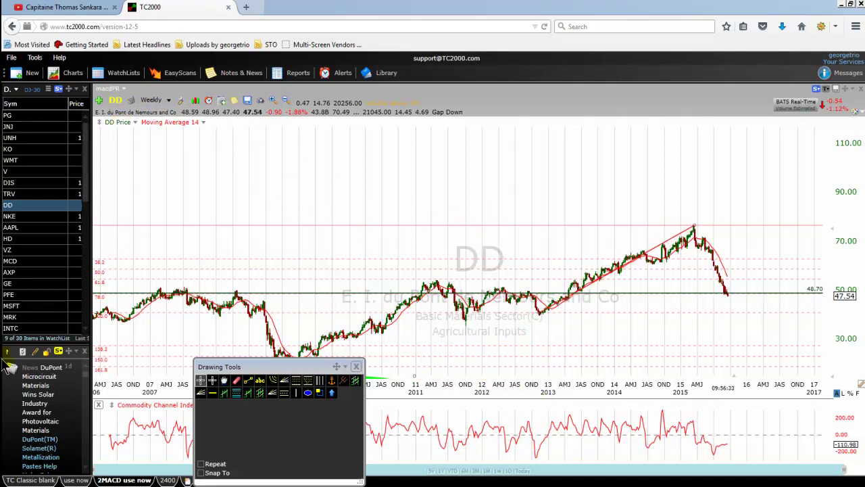
Step: Mark the late-2012 low, the 2015 peak and the latest price on the weekly DD chart with green ellipses
left_click(308, 393)
left_click_drag(558, 318, 524, 332)
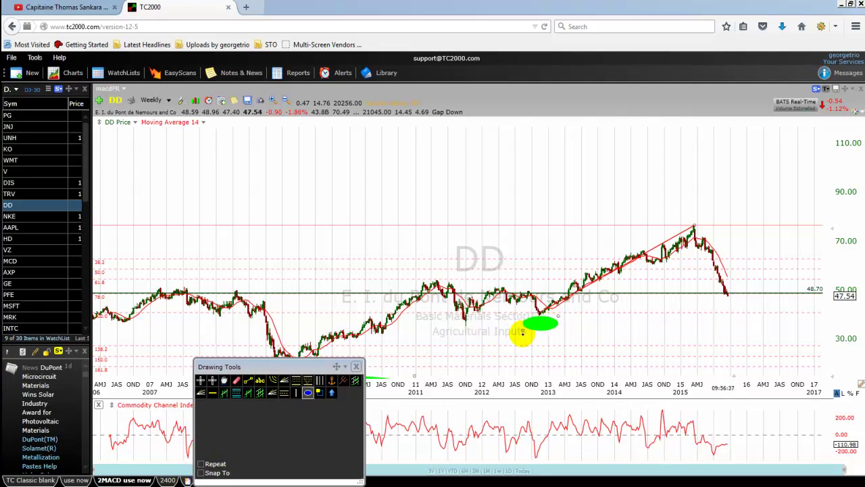
left_click(309, 394)
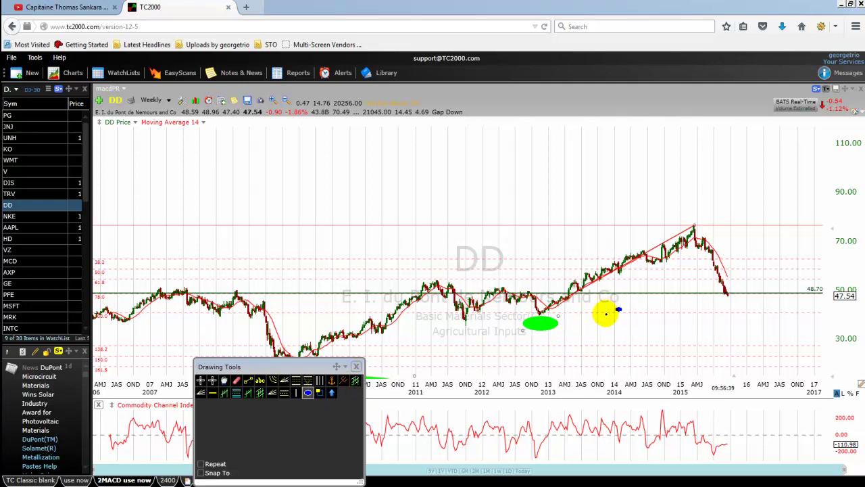
left_click_drag(709, 208, 688, 226)
left_click(309, 394)
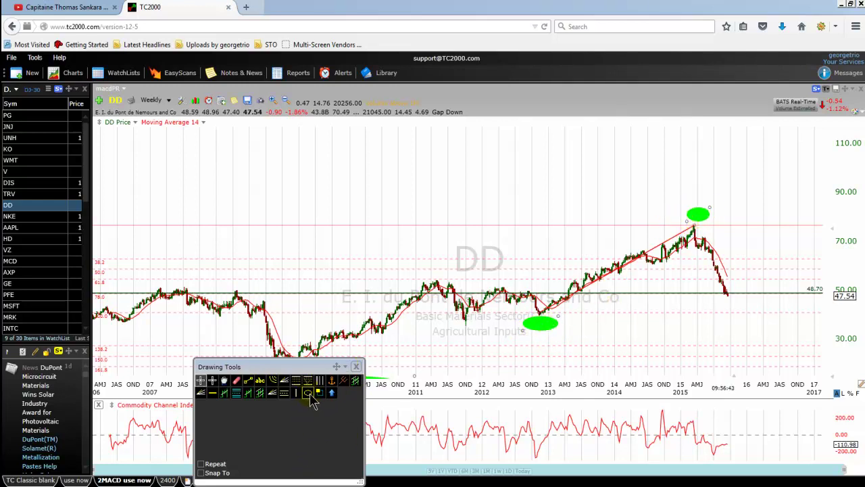
left_click_drag(732, 300, 724, 313)
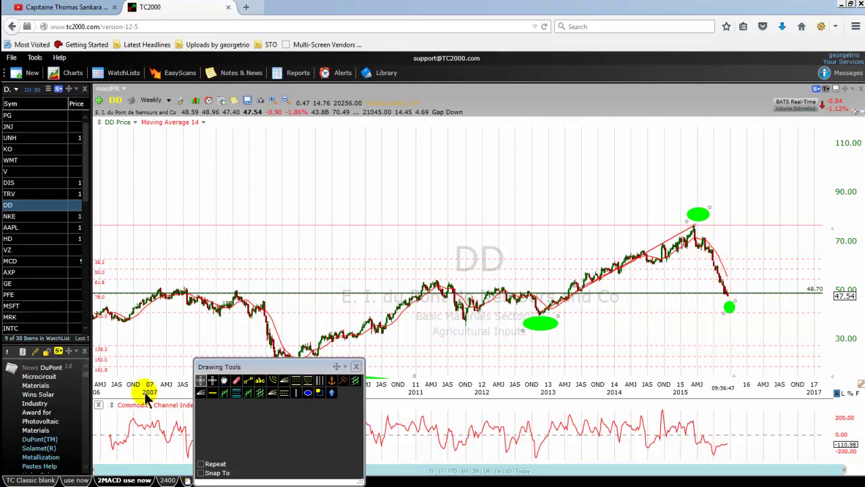
Step: Move the Drawing Tools palette off the price chart, then widen the ellipse at the latest price and reposition it just below the 48.70 line
mouse_move(301, 369)
left_mouse_down()
mouse_move(286, 386)
mouse_move(287, 417)
left_mouse_up()
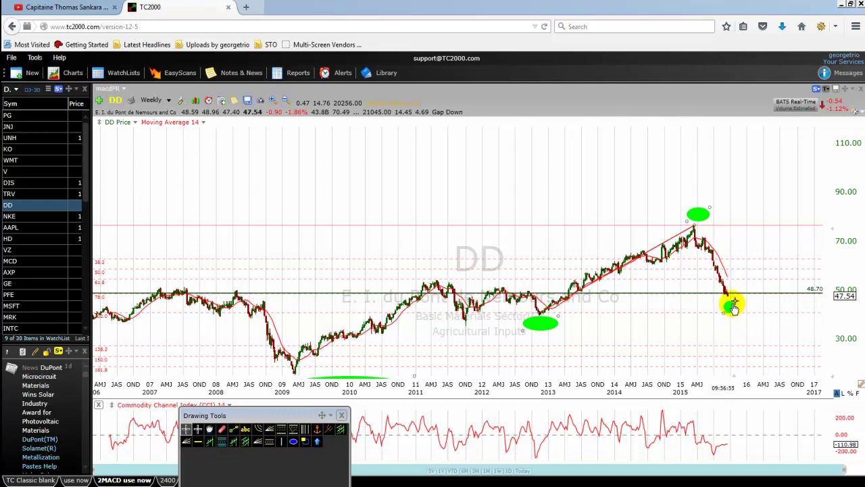
left_click_drag(742, 303, 750, 300)
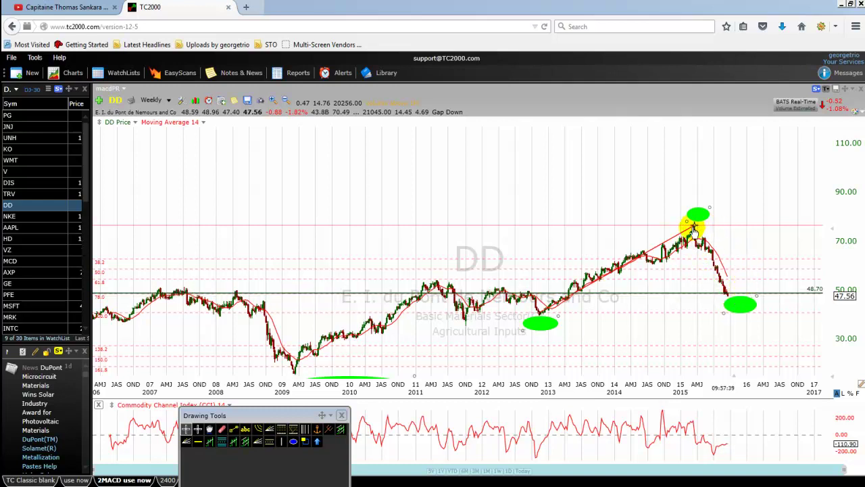
left_click_drag(746, 307, 739, 306)
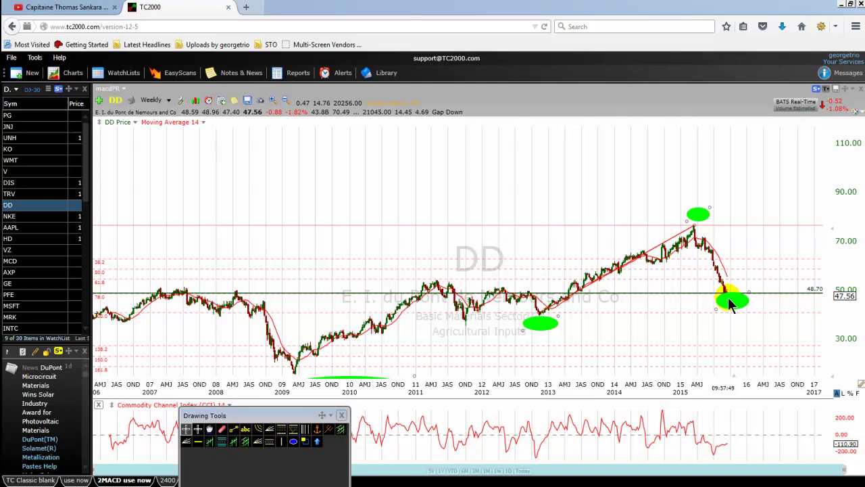
left_click_drag(730, 305, 730, 309)
mouse_move(729, 308)
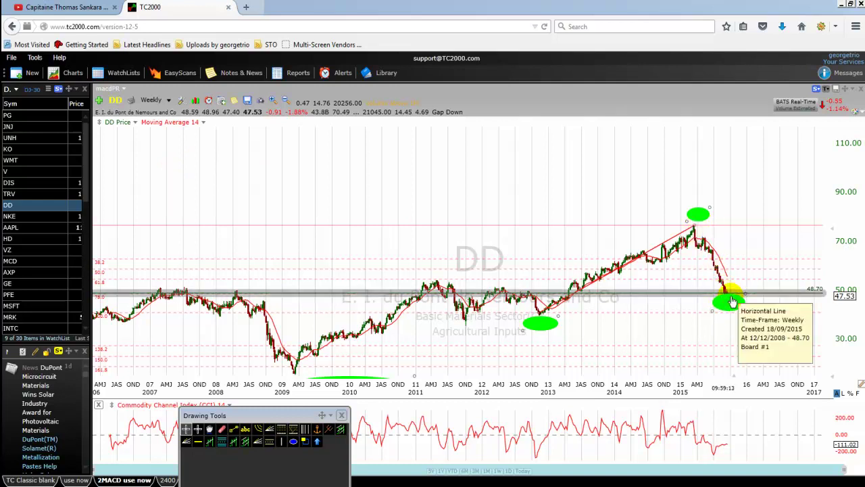
Step: Switch the DD chart to the 4 Hour time frame and narrow the green ellipse over the 2015 peak
left_click(168, 102)
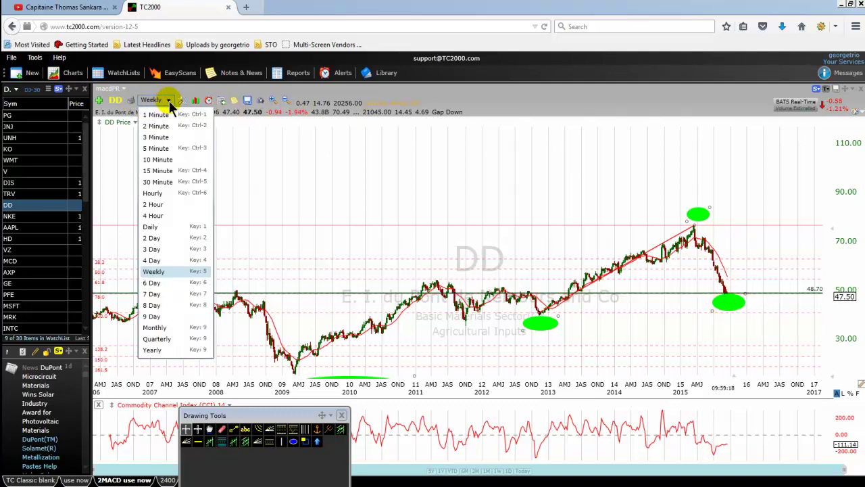
left_click(156, 216)
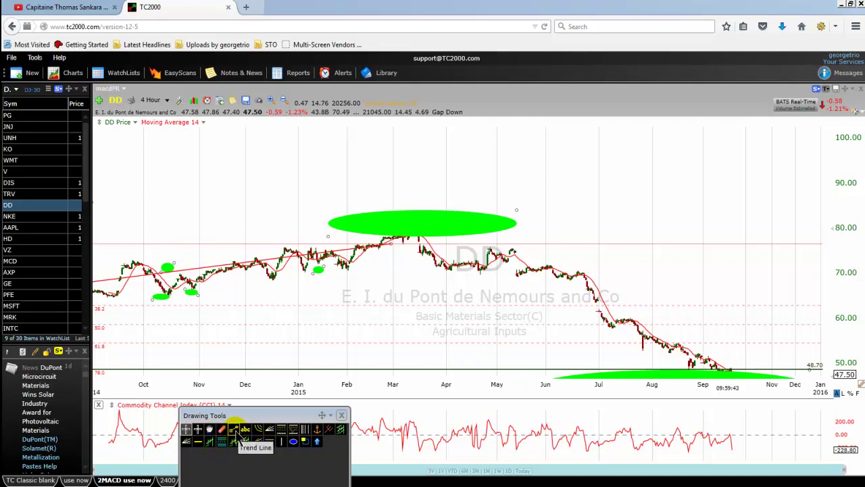
left_click_drag(516, 209, 404, 211)
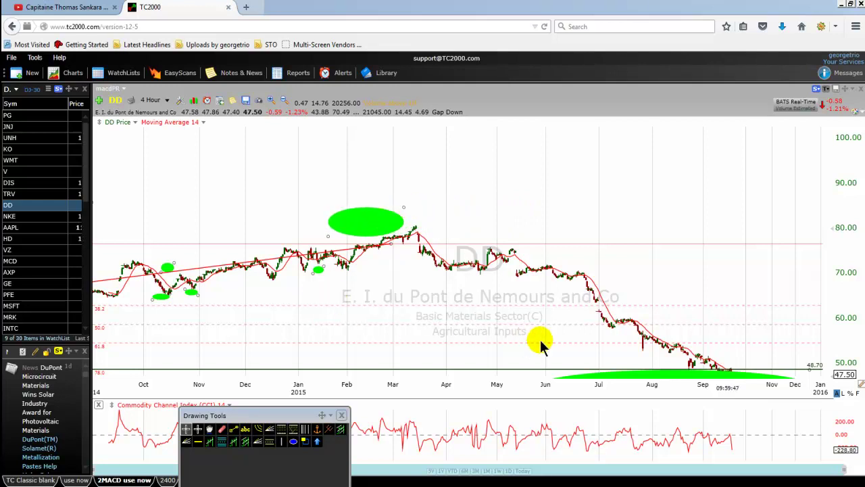
Step: Draw a descending trend line from the March 2015 peak across the lower highs to about 56 in December
left_click(233, 430)
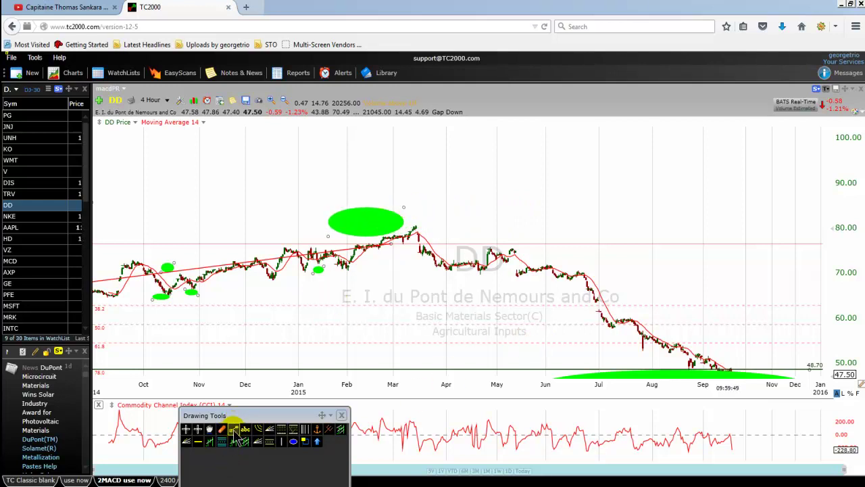
left_click_drag(396, 238, 416, 229)
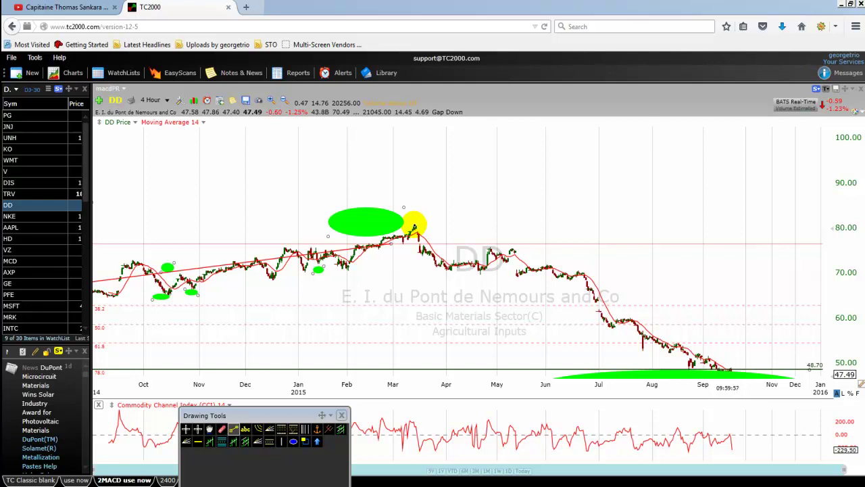
mouse_move(414, 226)
left_mouse_down()
mouse_move(737, 309)
mouse_move(811, 359)
mouse_move(792, 346)
mouse_move(803, 338)
left_mouse_up()
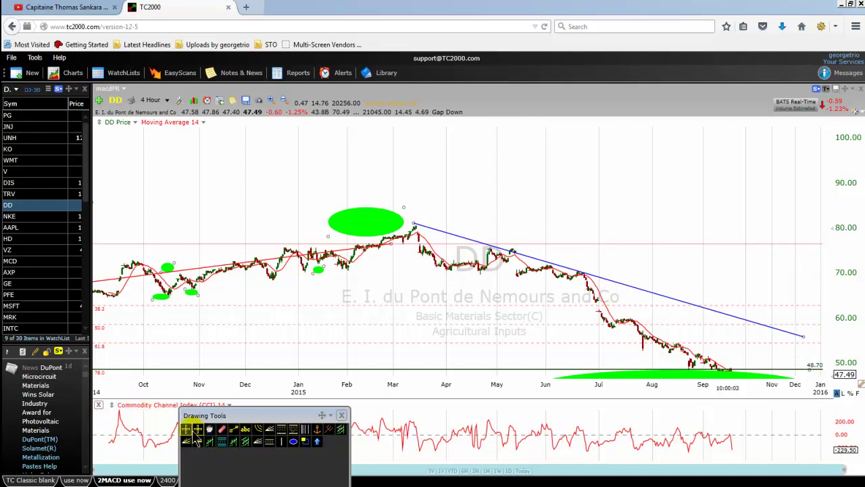
Step: Draw two steeper descending trend lines that channel the decline, one from the late-June high to October and one beneath the lows from June to September
left_click(233, 430)
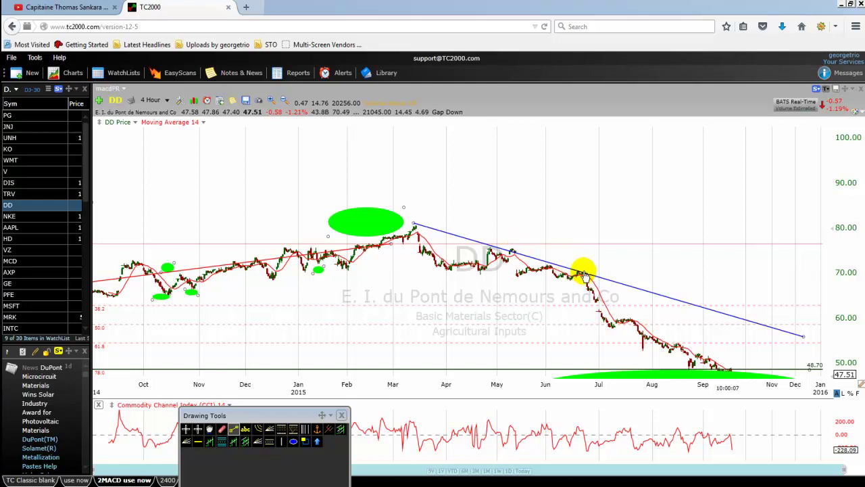
left_click_drag(582, 272, 743, 371)
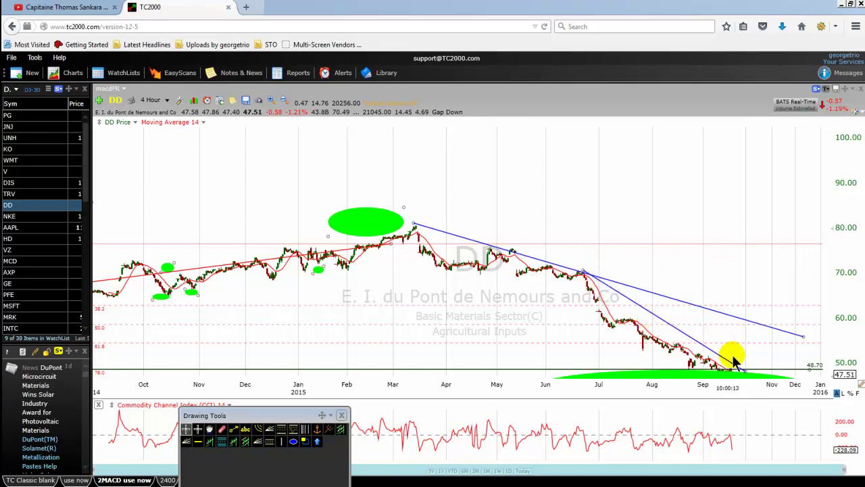
left_click(233, 429)
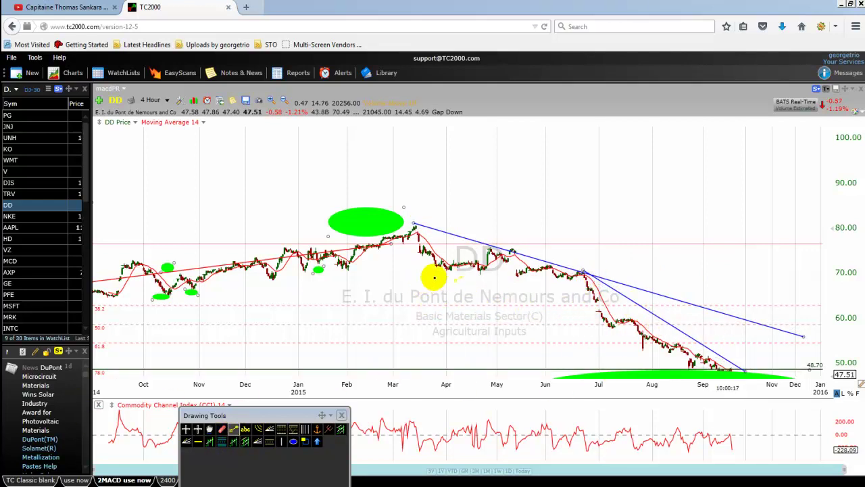
left_click_drag(572, 297, 701, 386)
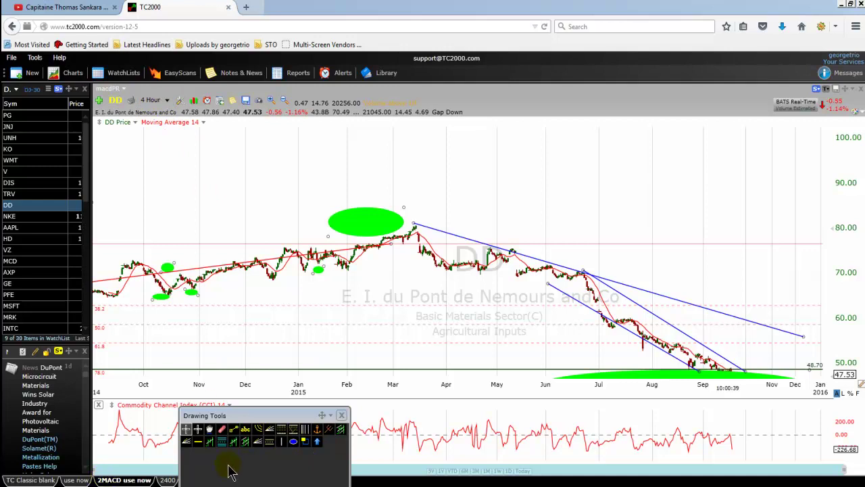
Step: Draw trend lines projecting a rise from the September low to the long descending trend line at about 60.26, and a fall to about 48.50 in November
left_click(234, 430)
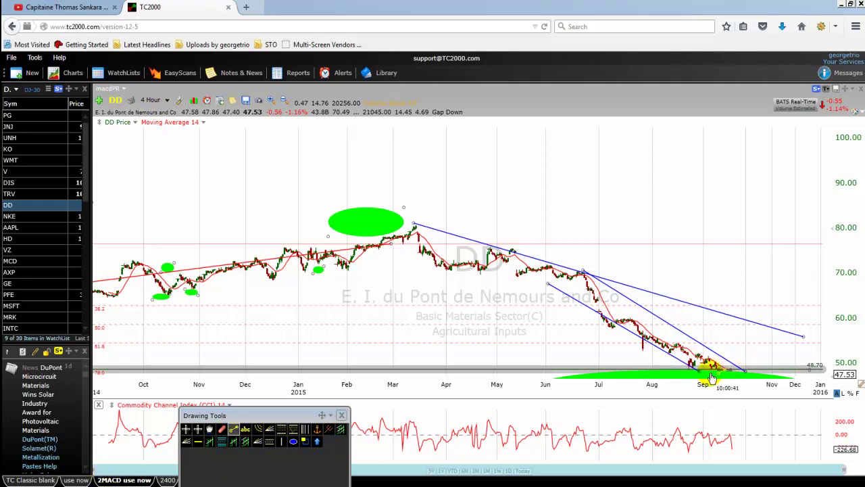
left_click_drag(710, 376, 739, 330)
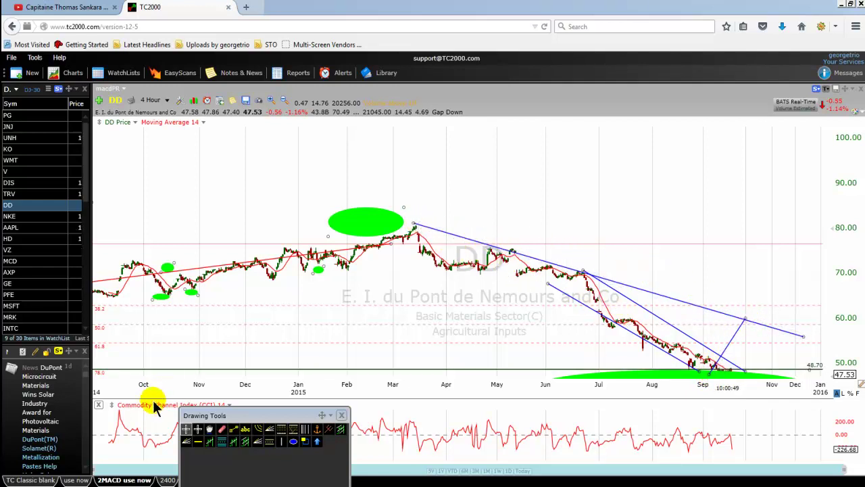
left_click(233, 429)
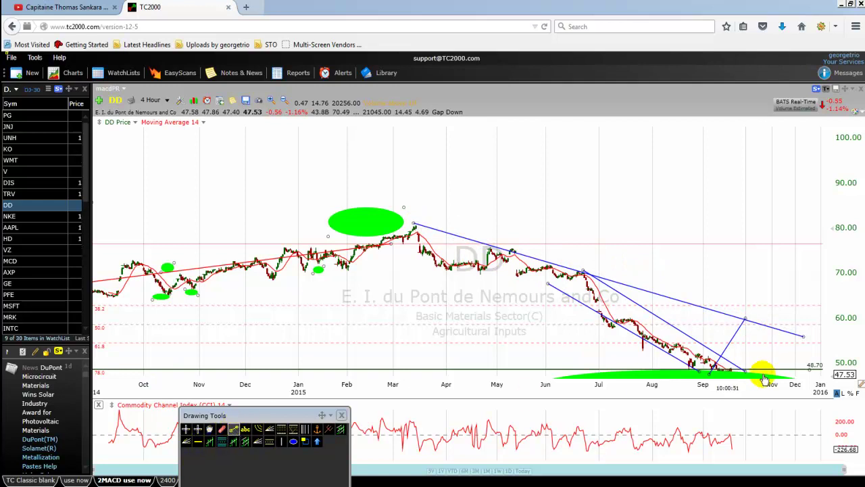
left_click(744, 319)
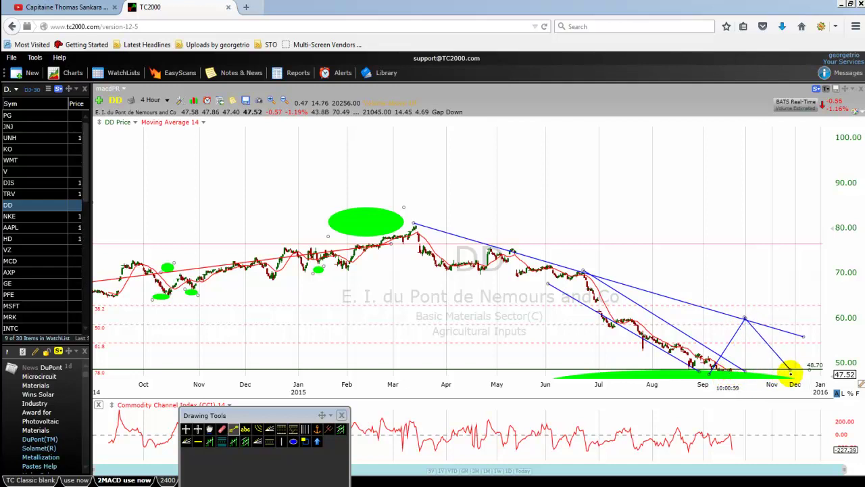
left_click(790, 371)
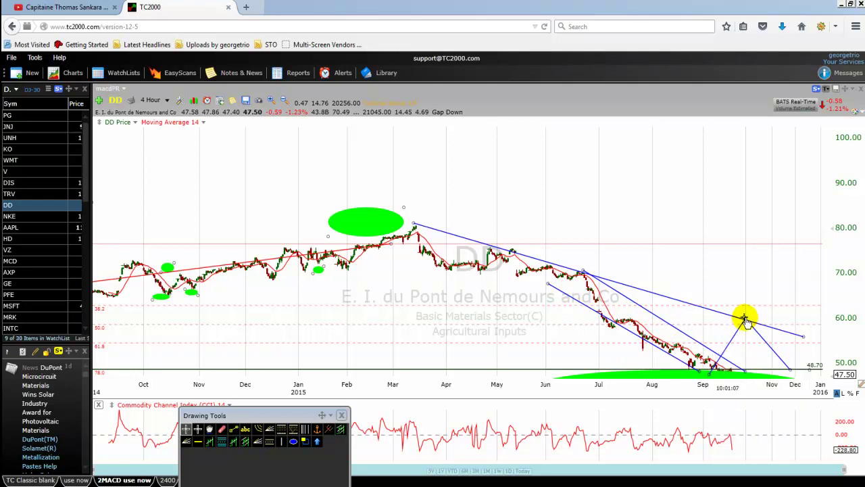
left_click_drag(745, 320, 791, 368)
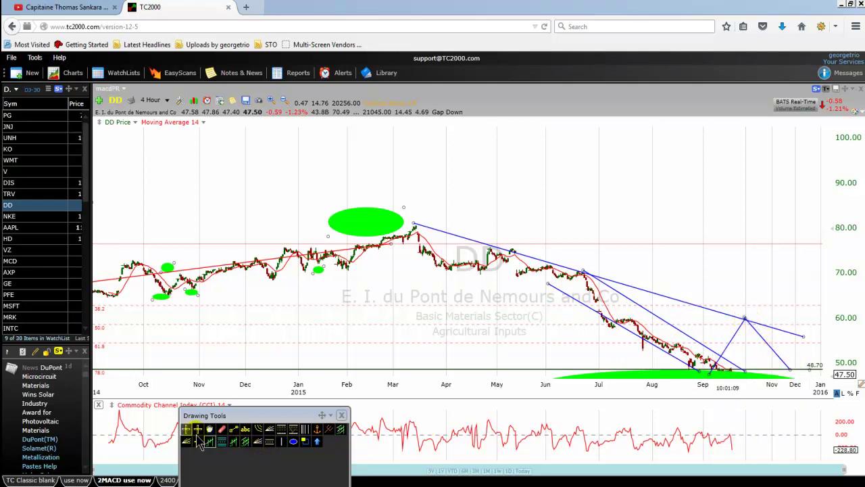
left_click(233, 430)
left_click(788, 375)
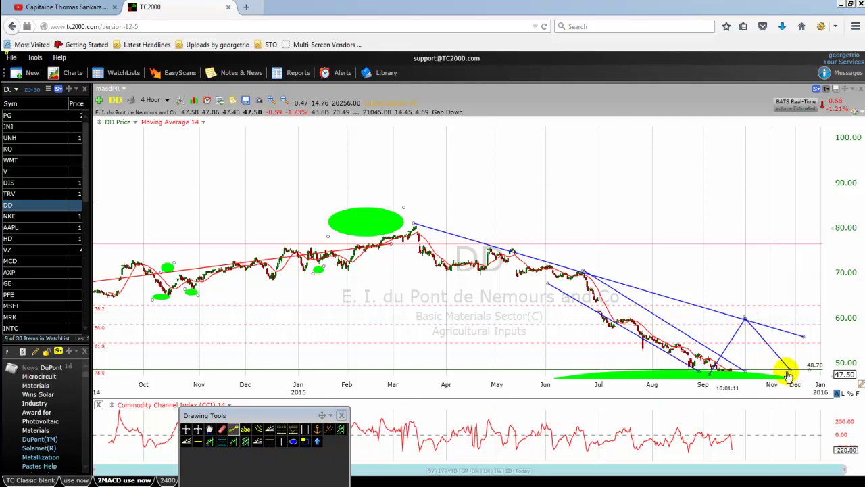
mouse_move(791, 373)
left_mouse_down()
mouse_move(492, 373)
mouse_move(815, 370)
left_mouse_up()
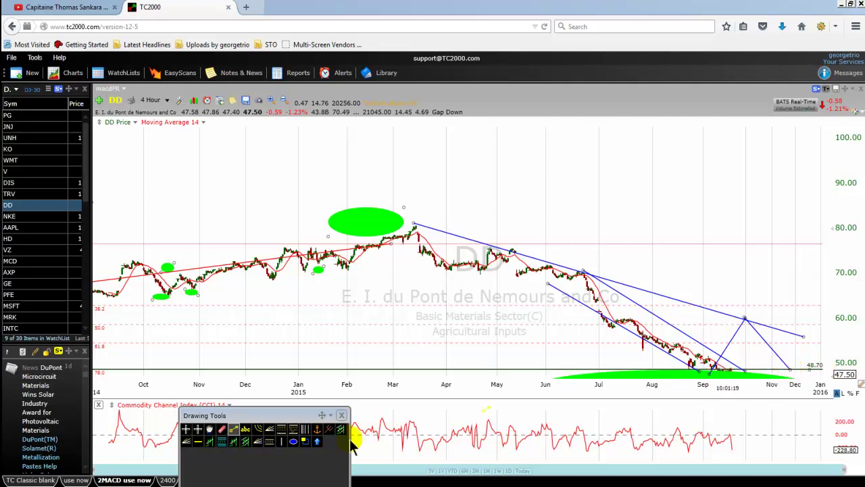
Step: Mark the end of the projected fall, near the 48.70 line in November, with a green ellipse
left_click(293, 444)
mouse_move(792, 358)
left_mouse_down()
mouse_move(758, 398)
mouse_move(772, 400)
left_mouse_up()
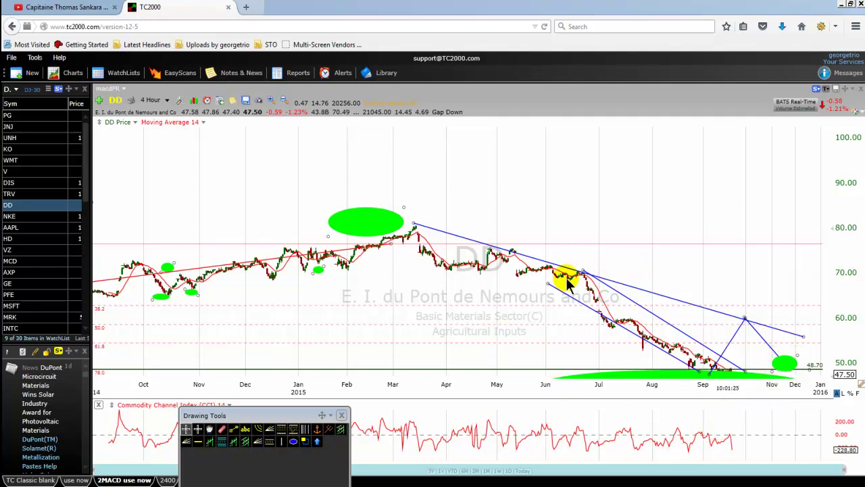
left_click(715, 367)
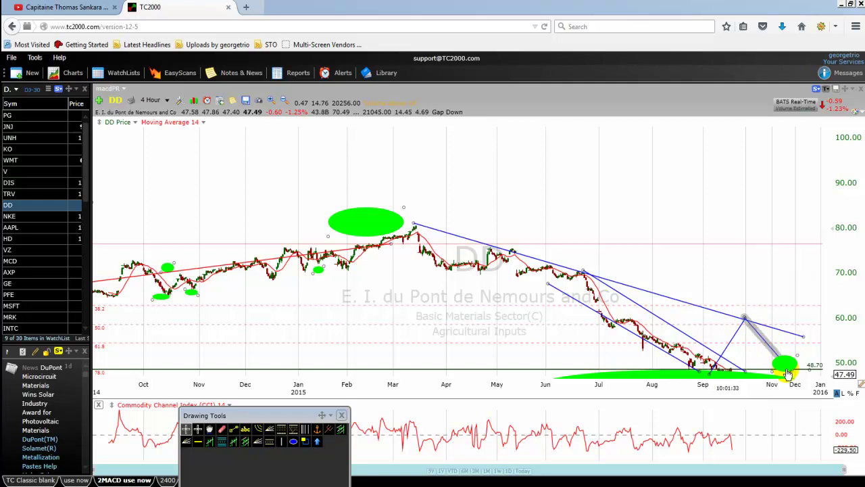
mouse_move(789, 374)
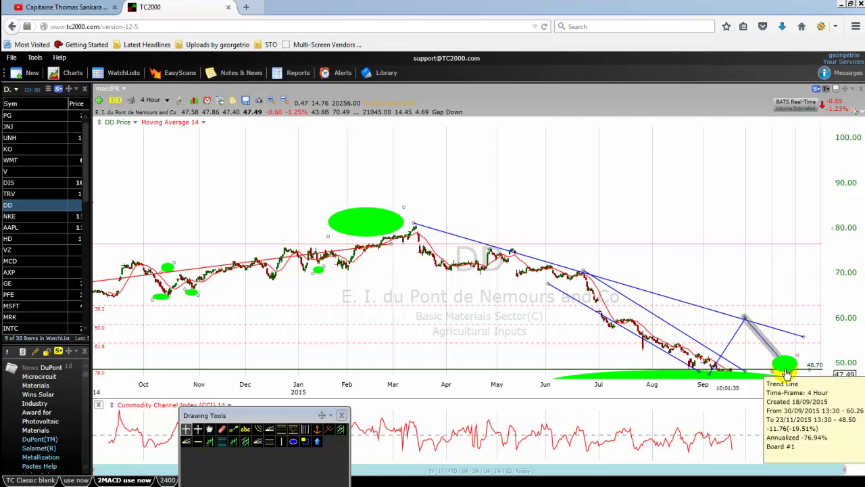
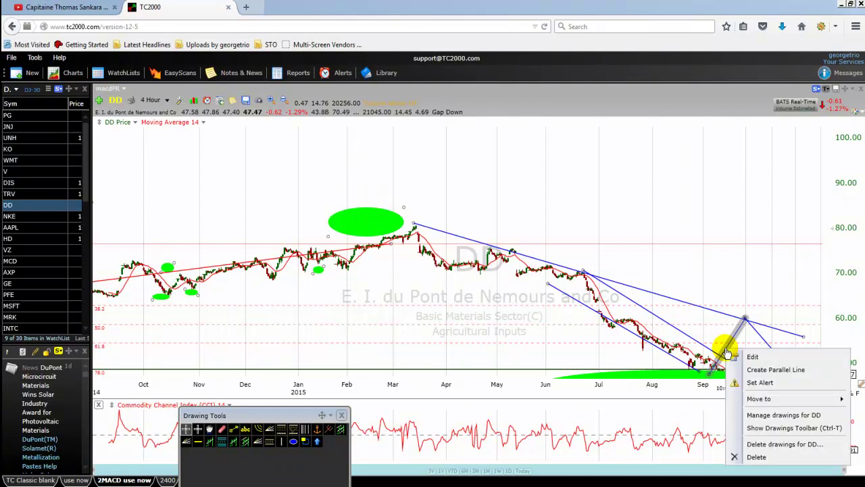
Step: Delete the two trend lines that project the rise from the September low and the fall into November
left_click(755, 457)
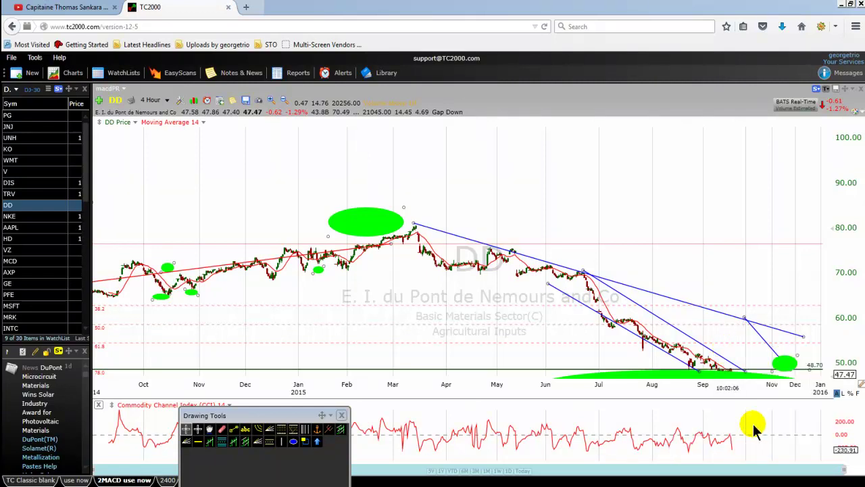
right_click(762, 340)
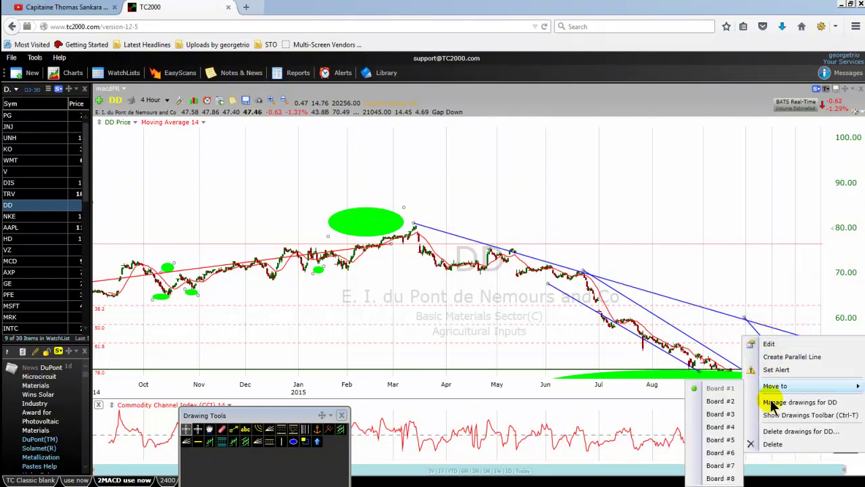
left_click(773, 445)
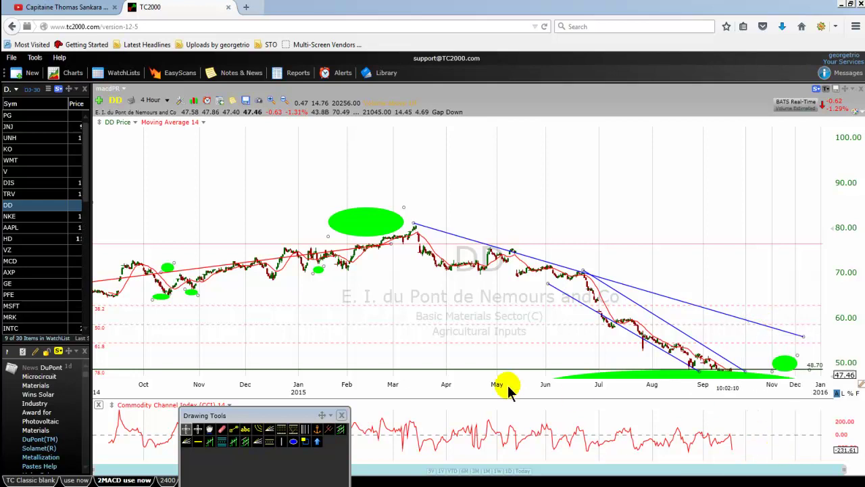
Step: Switch the DD chart to the 15 Minute time frame
left_click(167, 100)
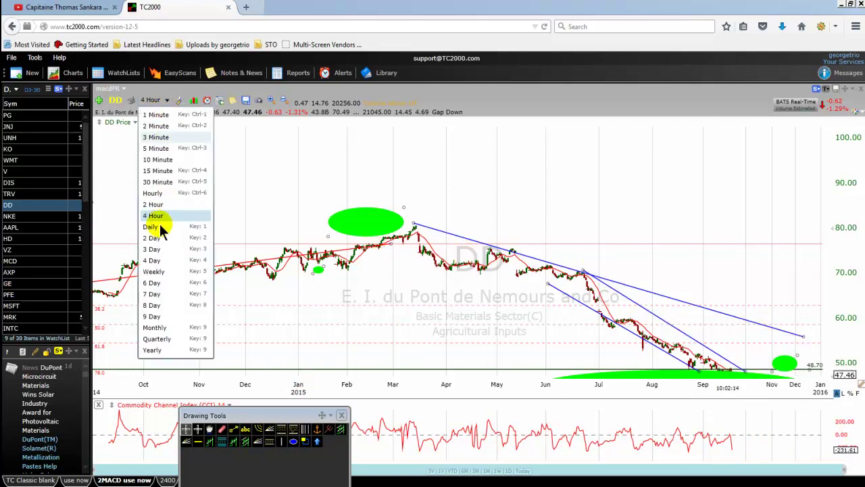
left_click(157, 170)
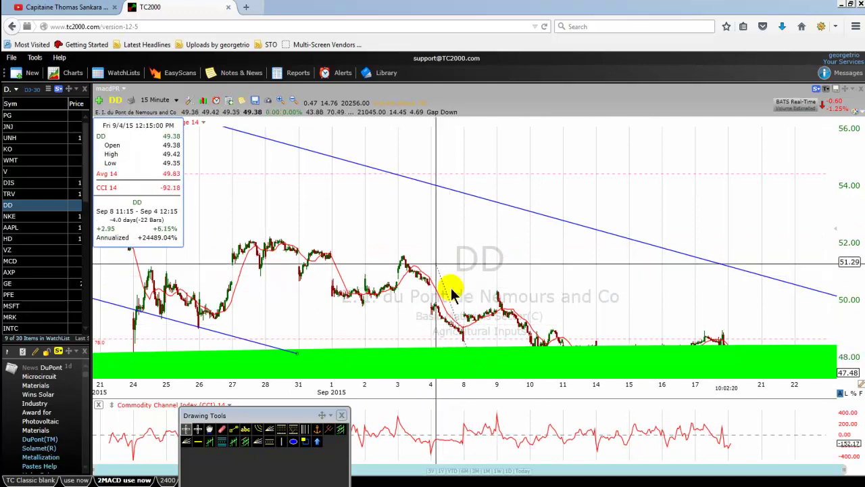
Step: Switch the DD chart to the 4 Hour time frame to view the projected decline
left_click_drag(546, 369, 492, 316)
left_click(626, 342)
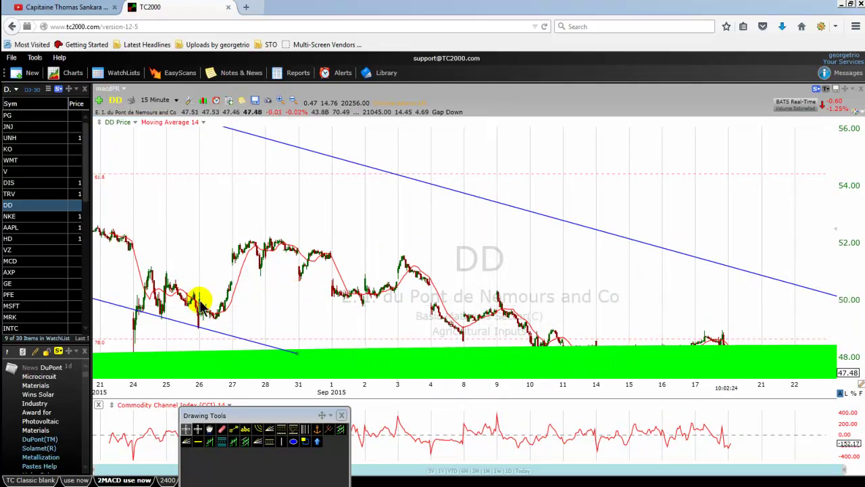
left_click(176, 101)
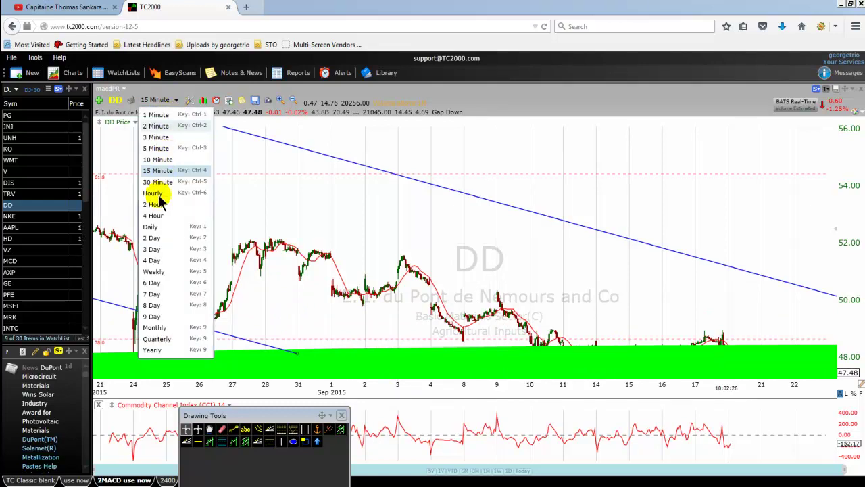
left_click(154, 216)
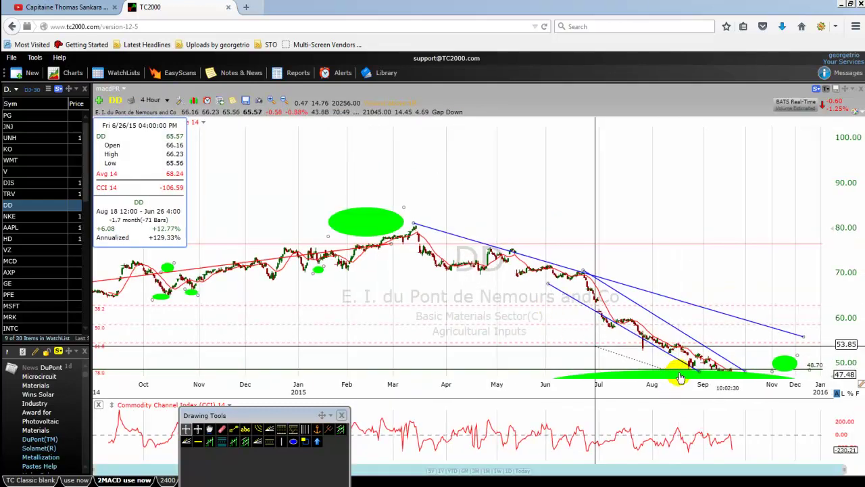
Step: Switch the DD chart to the Weekly time frame and delete the green ellipse at the September 2015 low
left_click(167, 102)
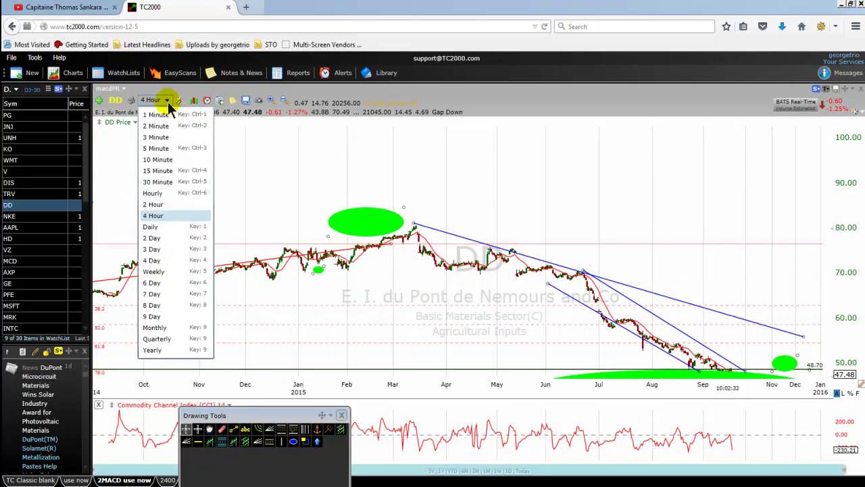
left_click(155, 271)
left_click(727, 310)
right_click(726, 310)
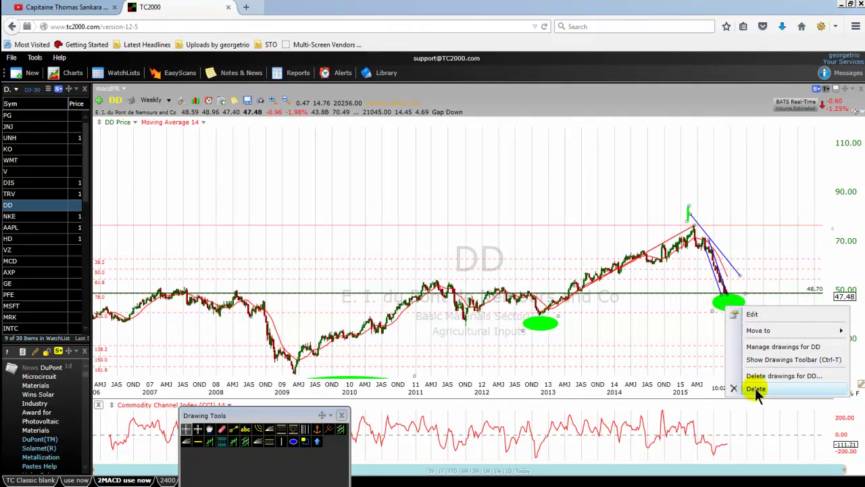
left_click(756, 389)
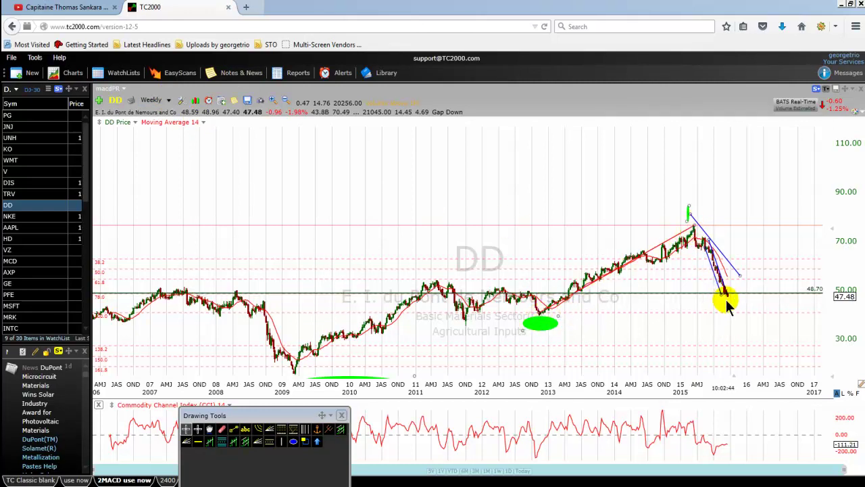
Step: Review the DD chart on the 4 Hour time frame and switch it to 15 Minute
left_click(169, 101)
left_click(152, 216)
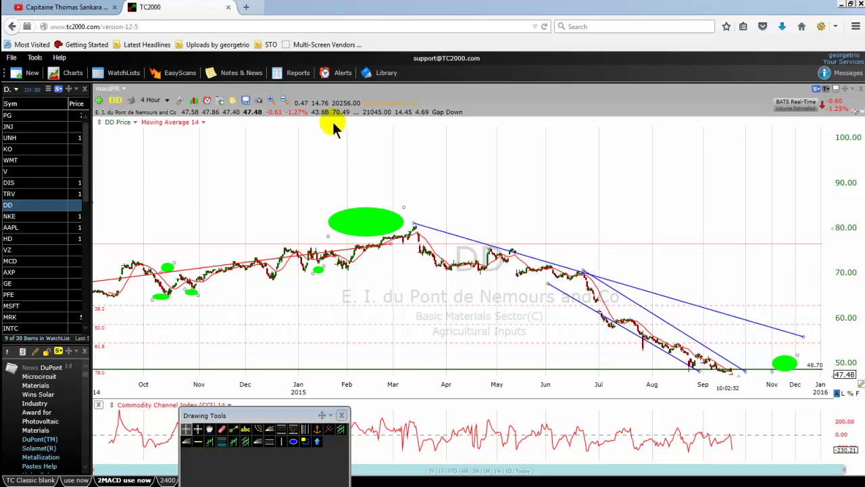
left_click(167, 102)
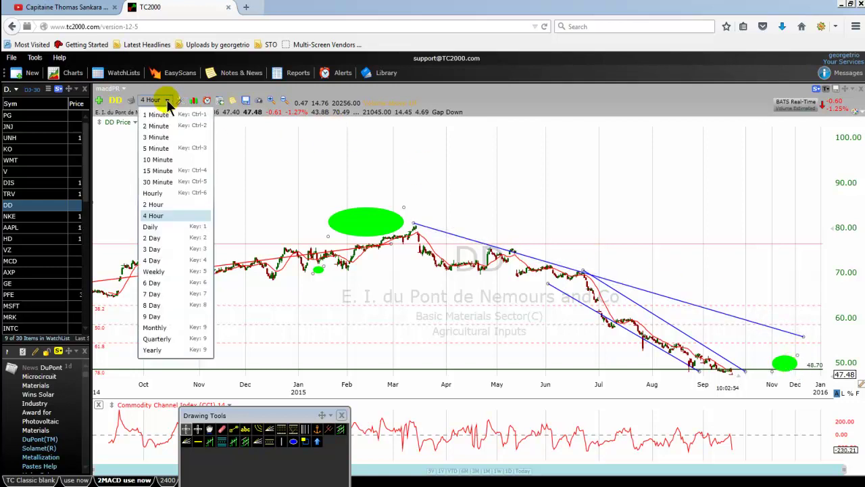
left_click(163, 170)
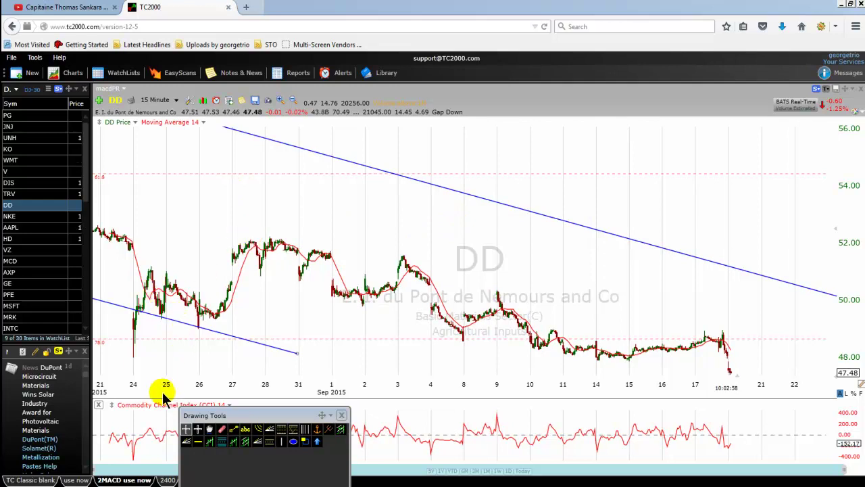
left_click(233, 429)
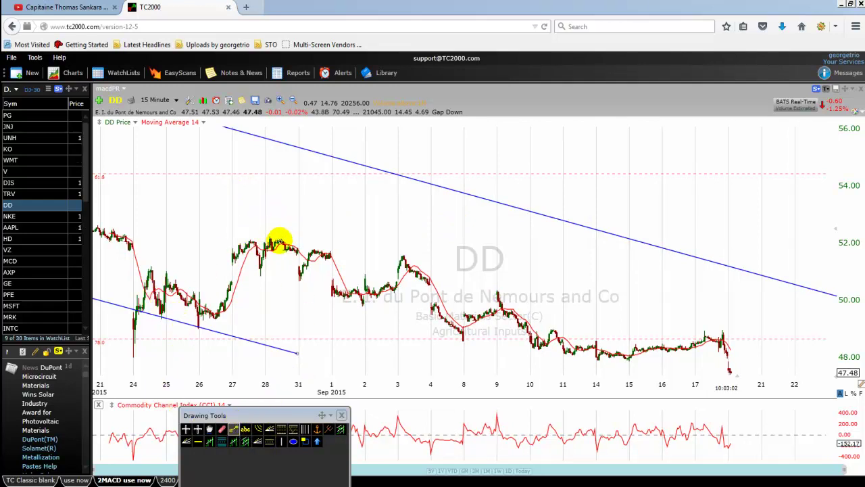
mouse_move(267, 232)
left_mouse_down()
mouse_move(346, 238)
mouse_move(339, 240)
left_mouse_up()
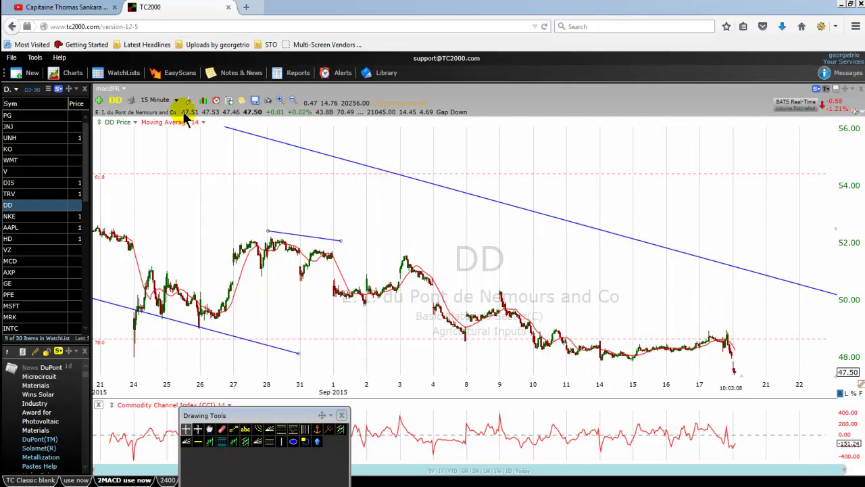
right_click(280, 232)
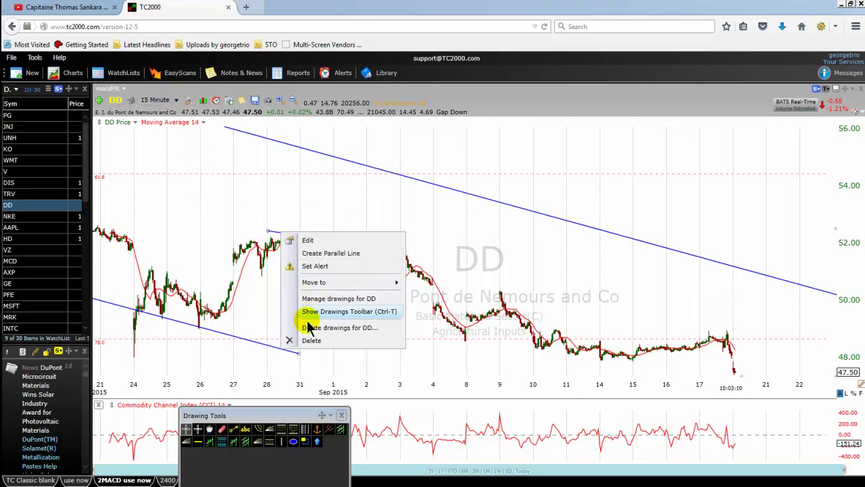
left_click(311, 341)
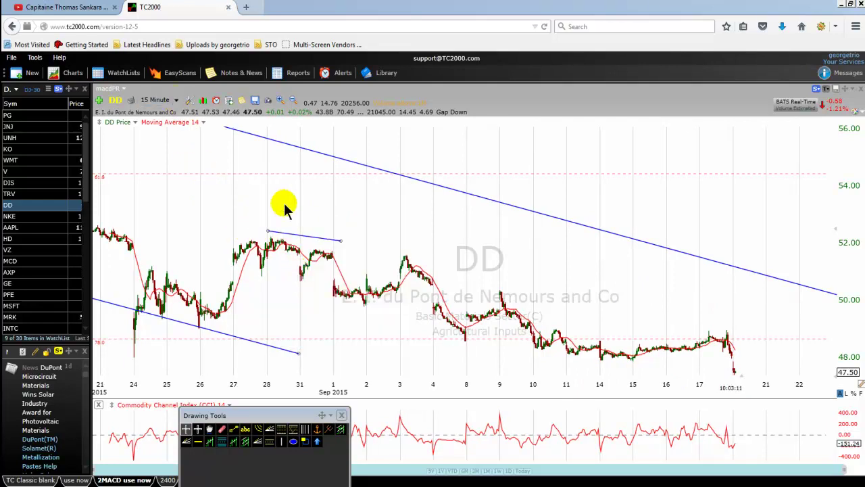
Step: On the 4 Hour chart, draw trend lines rising from the September low to the long descending line and falling to the horizontal line in November
left_click(176, 101)
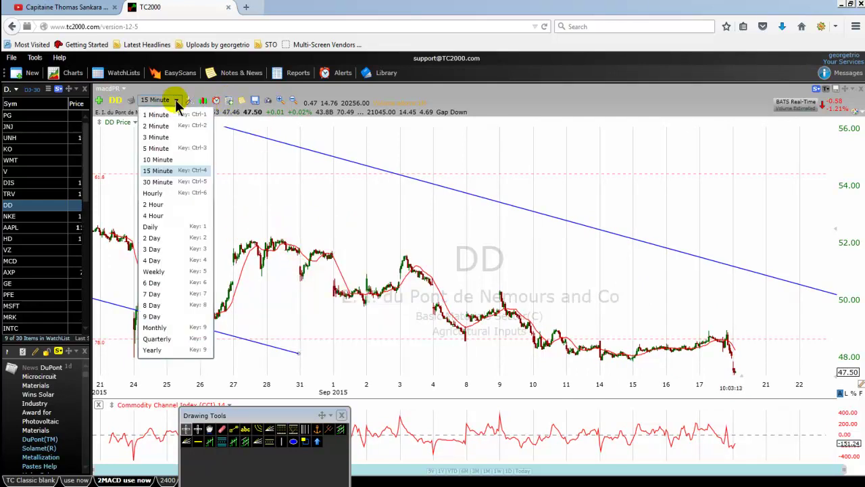
left_click(152, 215)
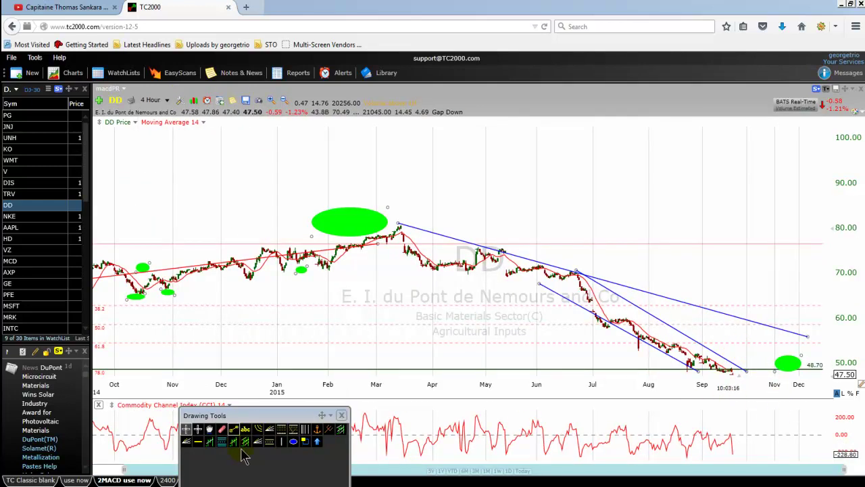
left_click(233, 428)
mouse_move(749, 315)
left_mouse_down()
mouse_move(726, 367)
mouse_move(741, 360)
mouse_move(765, 325)
mouse_move(765, 373)
mouse_move(734, 378)
mouse_move(720, 364)
mouse_move(754, 323)
mouse_move(796, 371)
left_mouse_up()
left_click(234, 429)
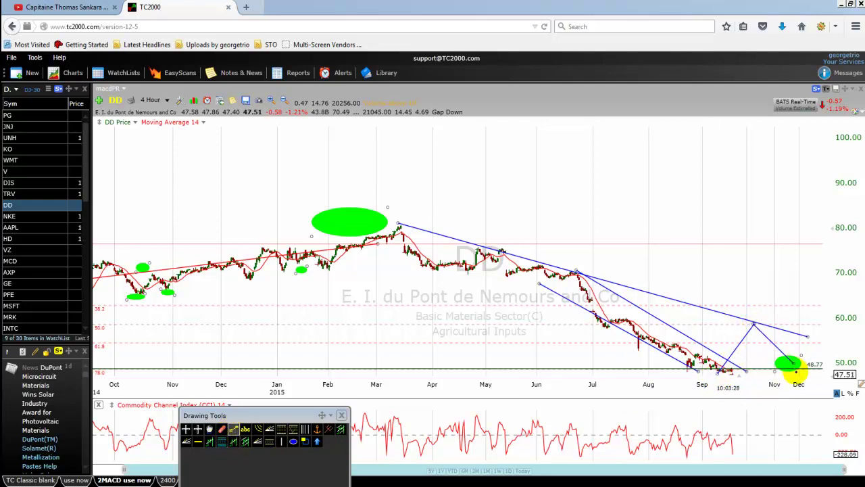
left_click(785, 361)
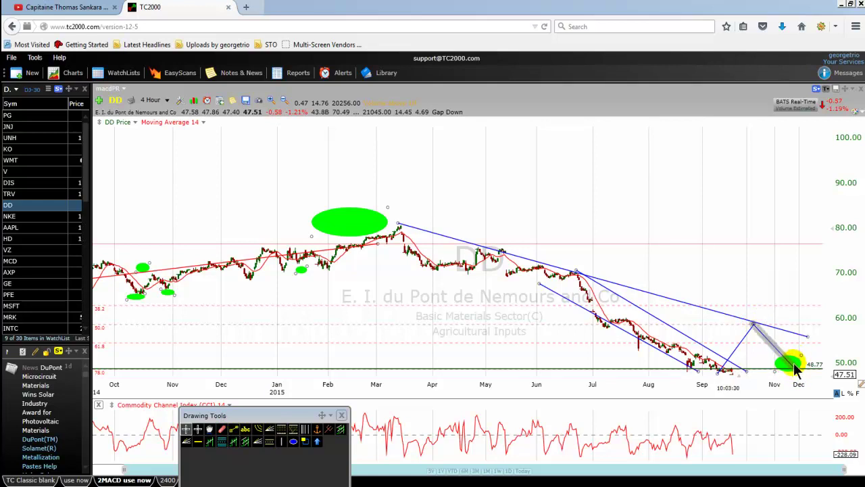
left_click_drag(787, 362, 802, 371)
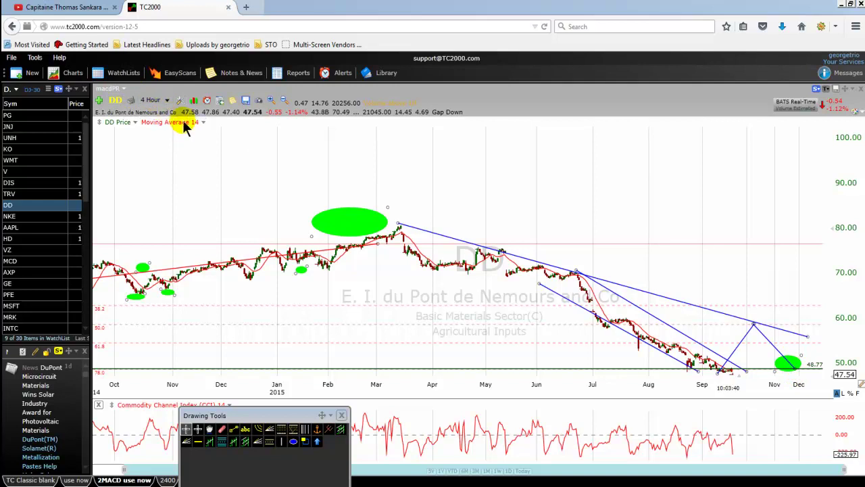
Step: On the 15 Minute chart, draw a green ellipse from about 49.81 on September 22 to about 49.02 on September 21
left_click(167, 102)
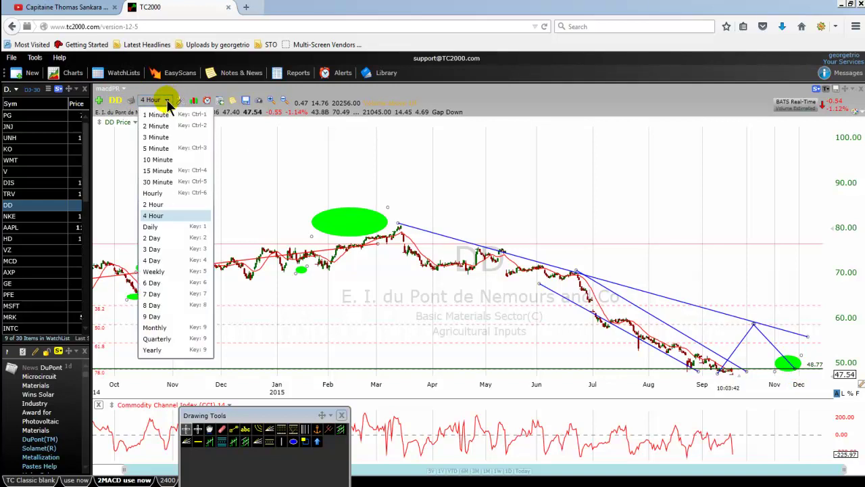
left_click(159, 172)
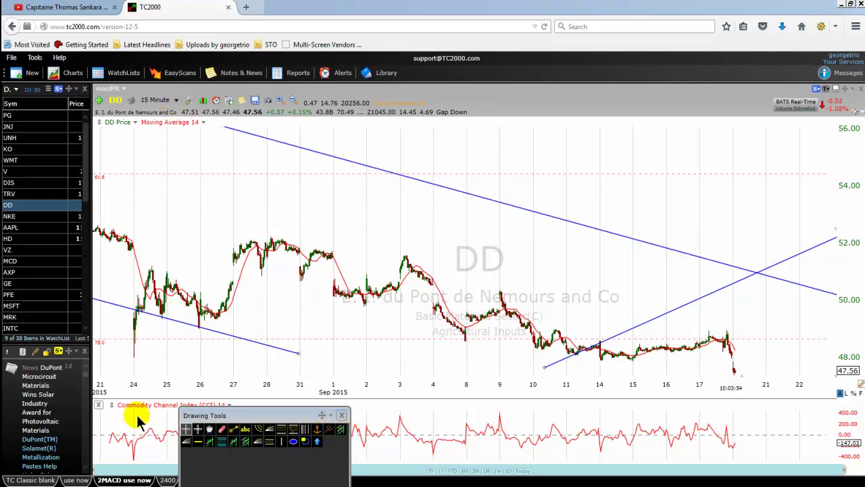
left_click(233, 429)
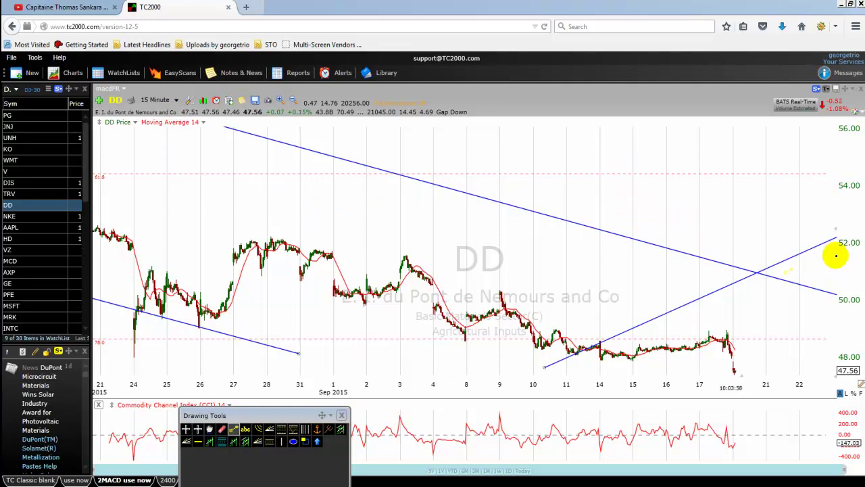
left_click(294, 442)
left_click_drag(801, 306, 772, 328)
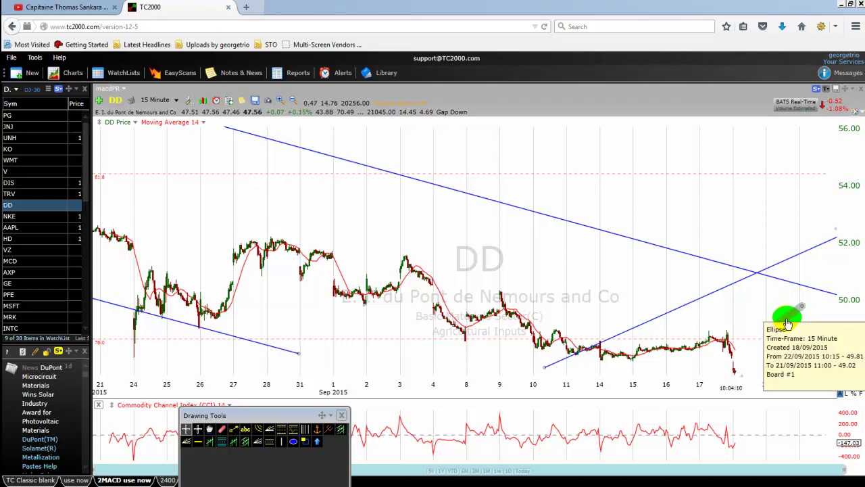
Step: Draw a descending channel of two trend lines, along the highs from August 28 to September 21 and the lows from August 27 to September 16
left_click(233, 430)
left_click_drag(286, 233, 298, 229)
left_click_drag(553, 281, 782, 352)
left_click(233, 430)
left_click_drag(250, 277, 775, 370)
left_click_drag(805, 420, 678, 398)
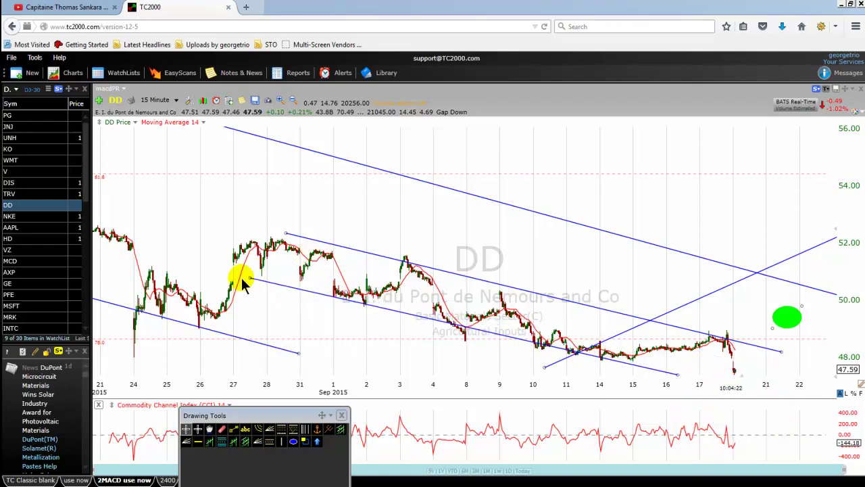
left_click_drag(250, 279, 248, 274)
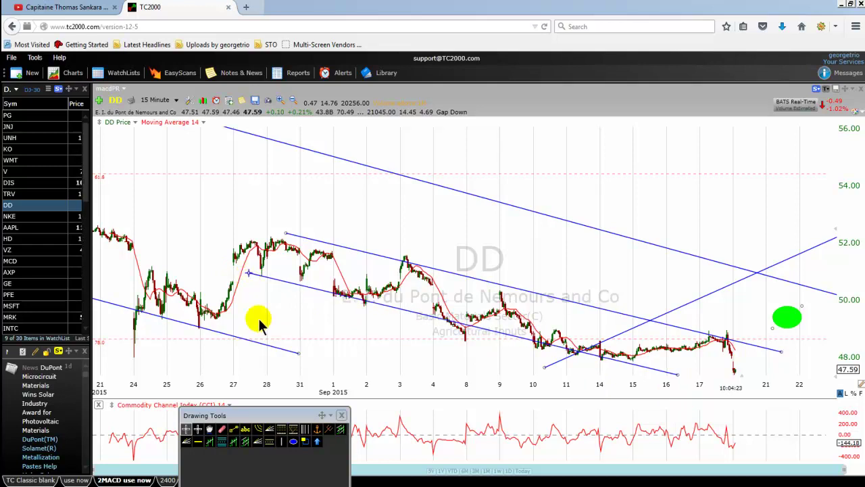
Step: Draw projection lines from about 47.98 on September 15 up to about 50.19 and down to September 21, marking the end with a green ellipse
left_click(233, 430)
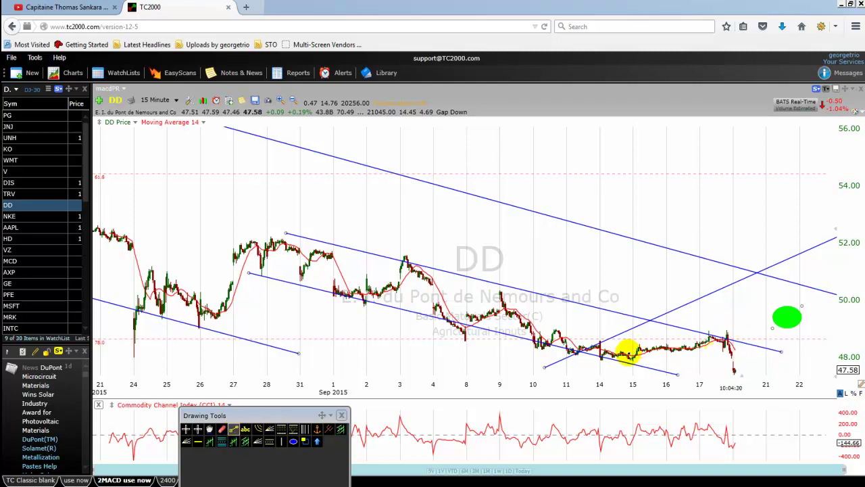
left_click_drag(664, 360, 761, 295)
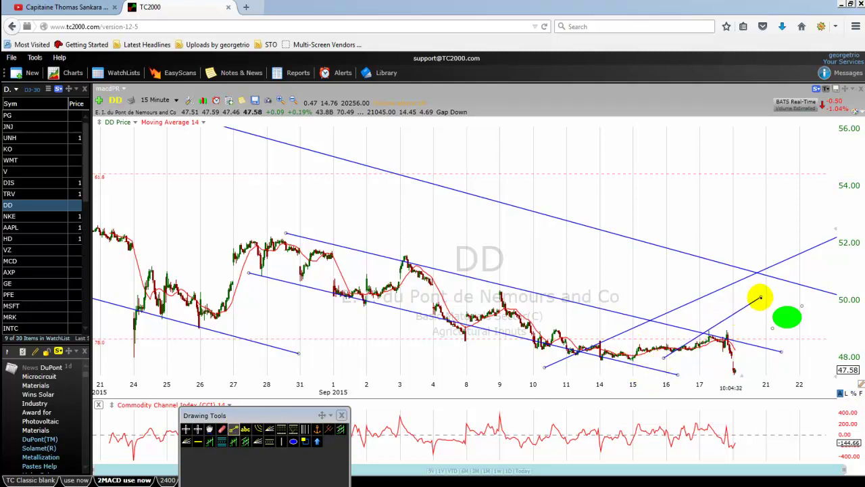
left_click(668, 355)
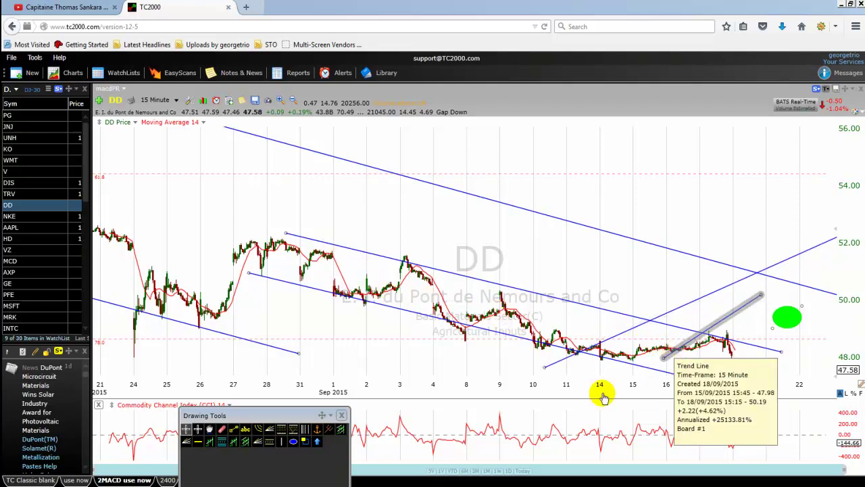
left_click(234, 430)
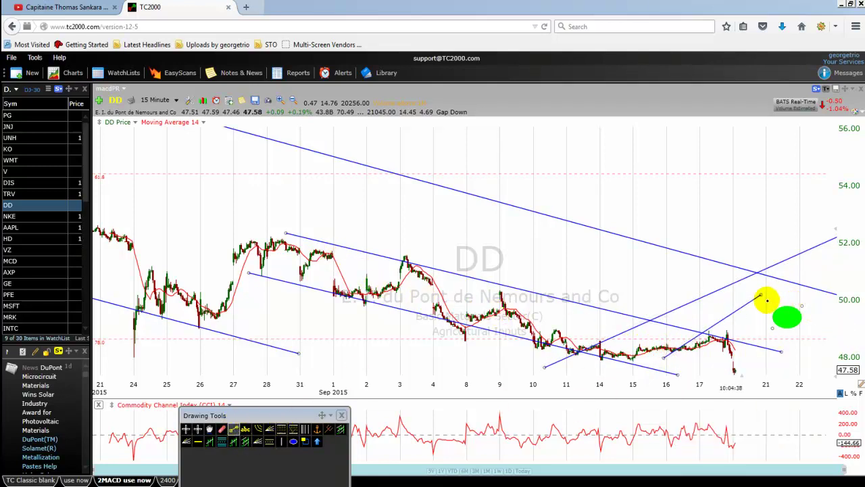
mouse_move(762, 296)
left_mouse_down()
mouse_move(783, 350)
mouse_move(792, 350)
mouse_move(764, 367)
mouse_move(773, 363)
left_mouse_up()
left_click(293, 441)
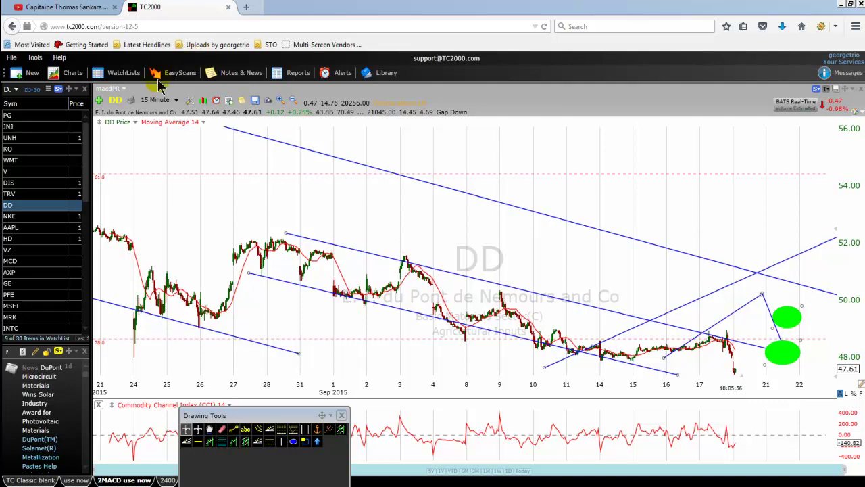
Step: Switch the DD chart to the Weekly time frame and delete the lower descending trend line along the mid-2015 decline
left_click(175, 100)
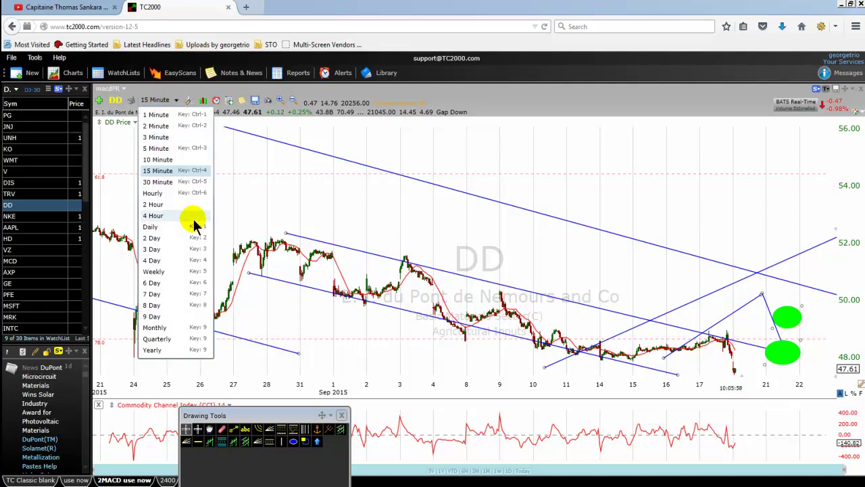
left_click(152, 271)
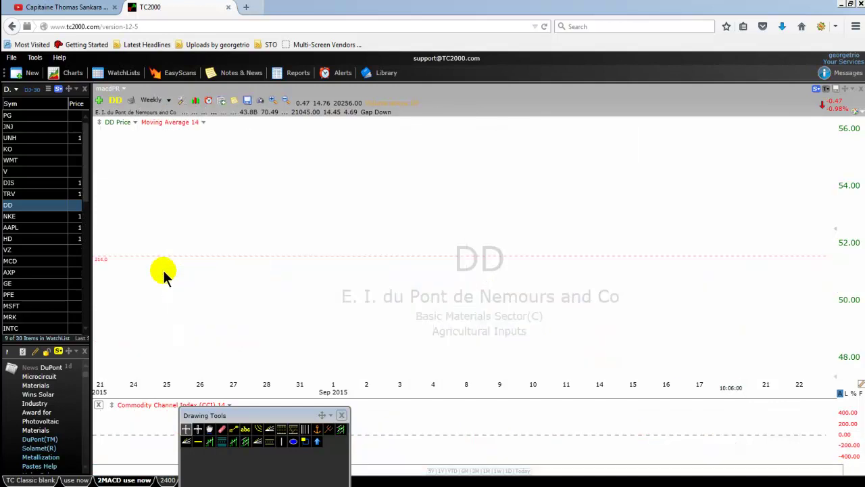
left_click(724, 300)
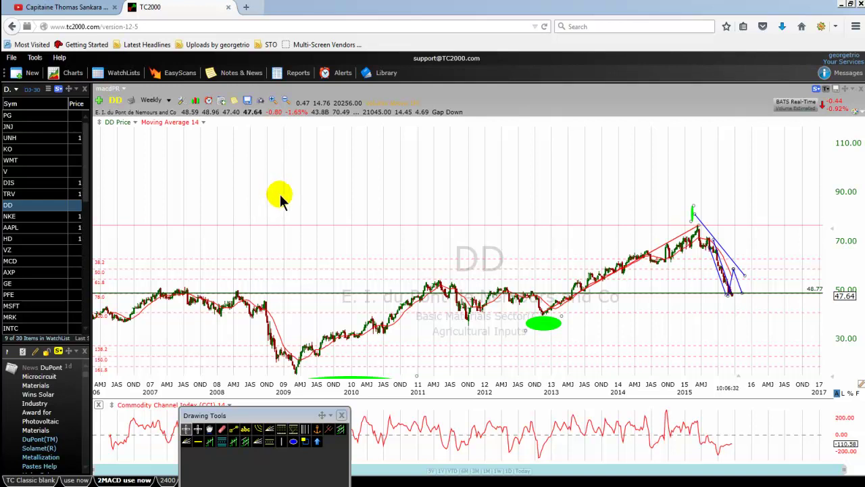
left_click(735, 295)
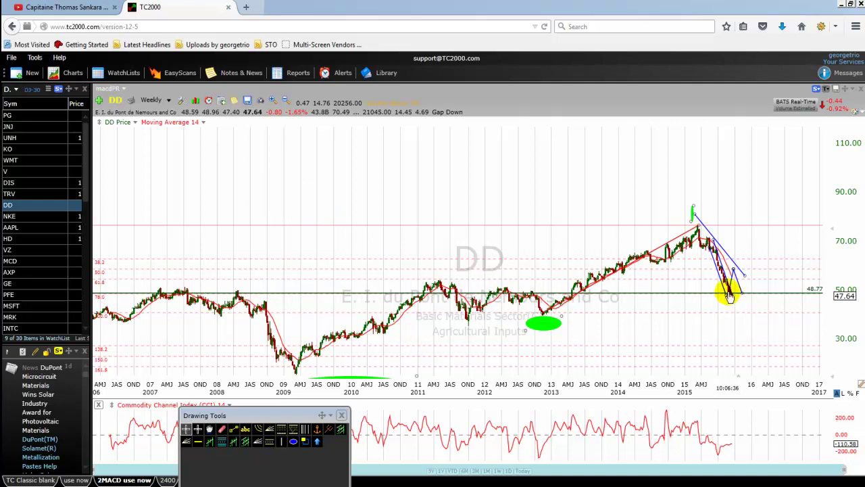
right_click(719, 275)
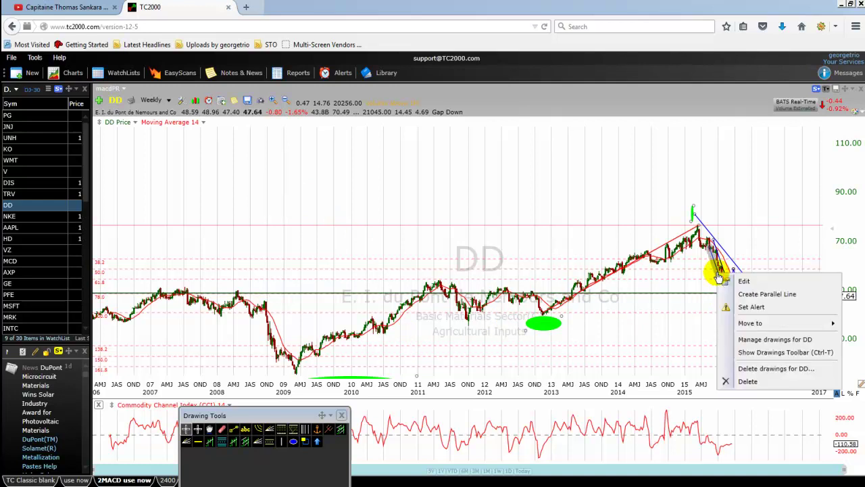
left_click(744, 381)
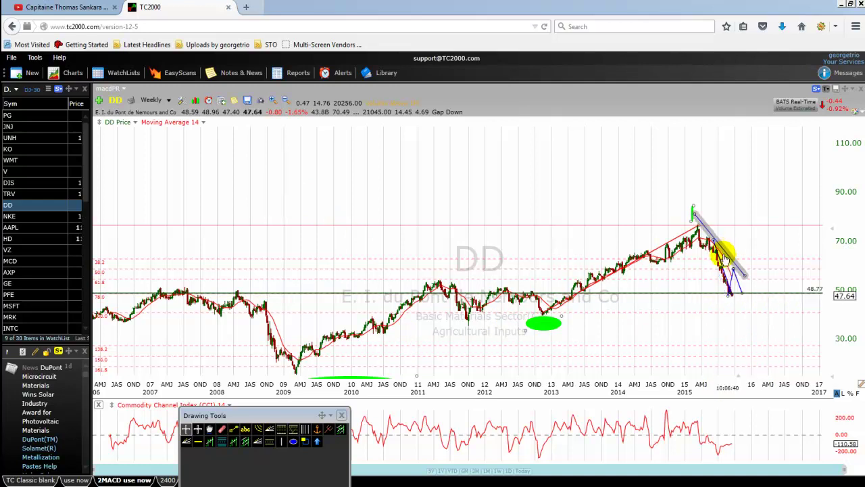
Step: Delete the upper descending trend line and the three remaining blue projection lines around the mid-2015 decline on the Weekly chart
right_click(725, 255)
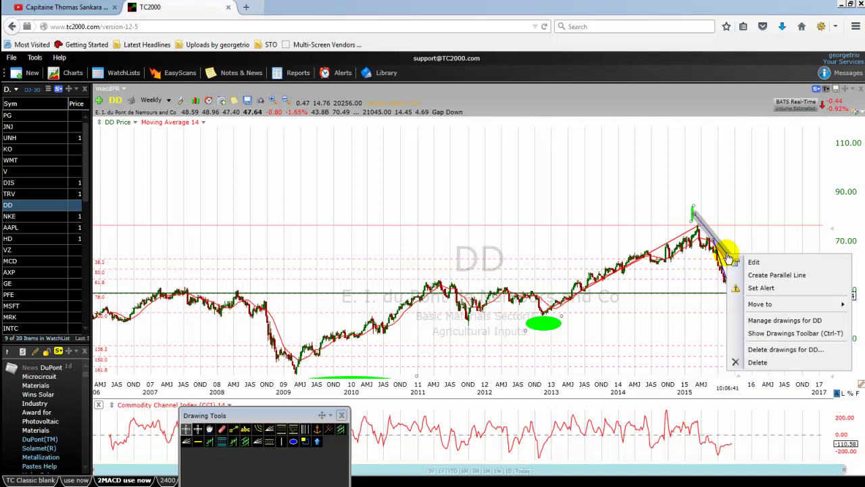
left_click(756, 369)
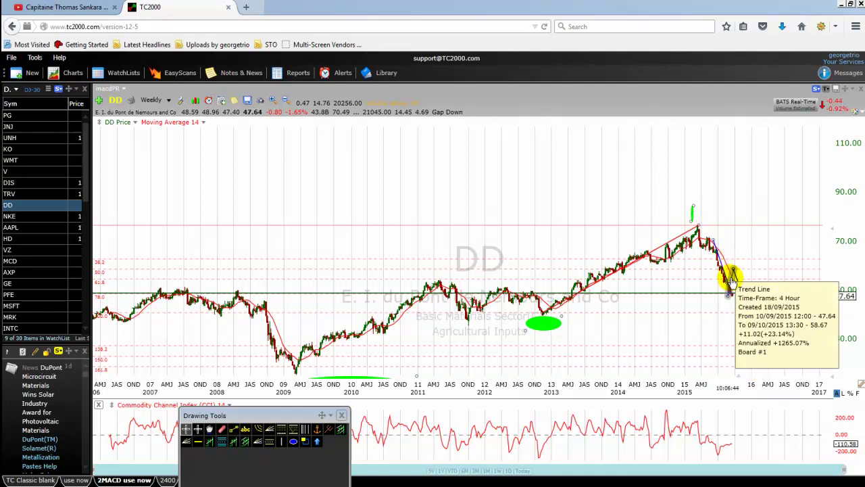
right_click(730, 280)
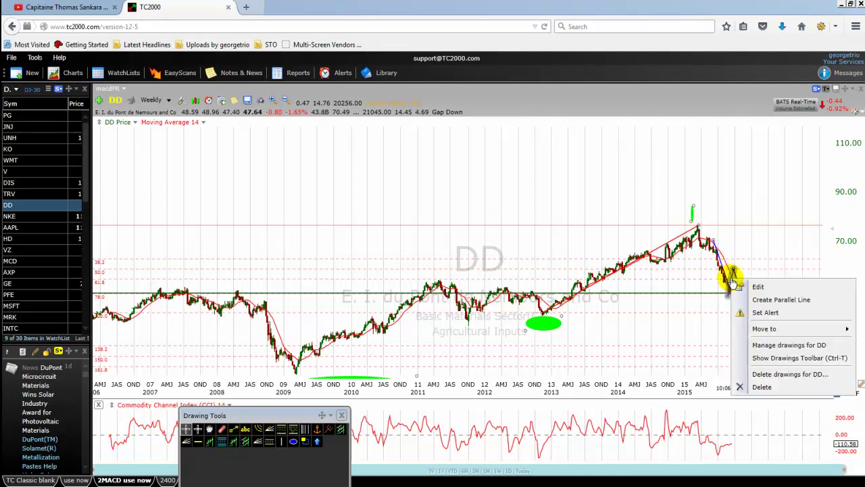
left_click(762, 386)
left_click_drag(724, 257, 722, 270)
right_click(722, 271)
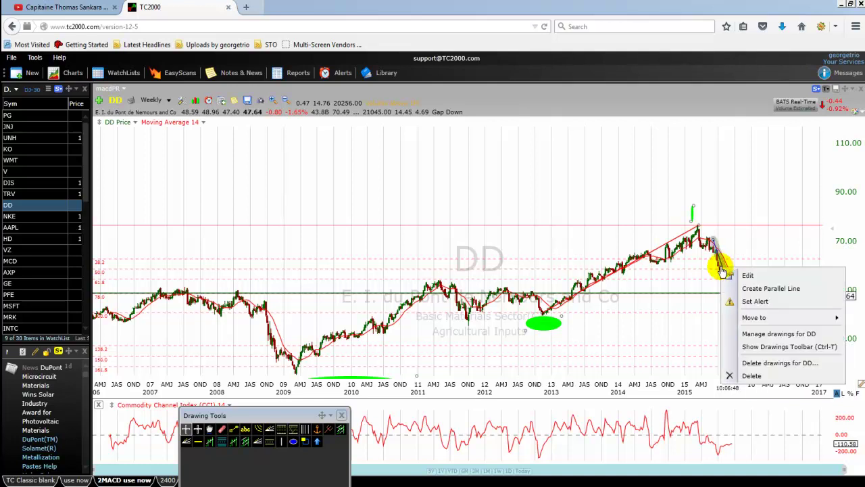
left_click(749, 377)
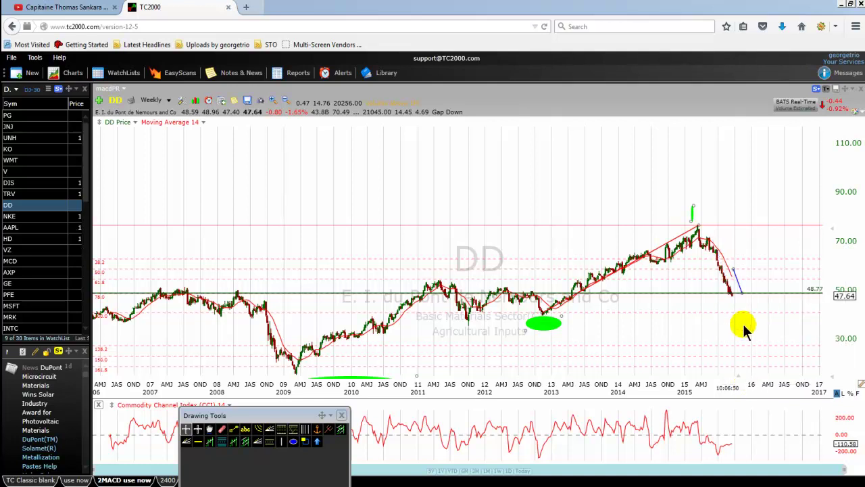
right_click(737, 285)
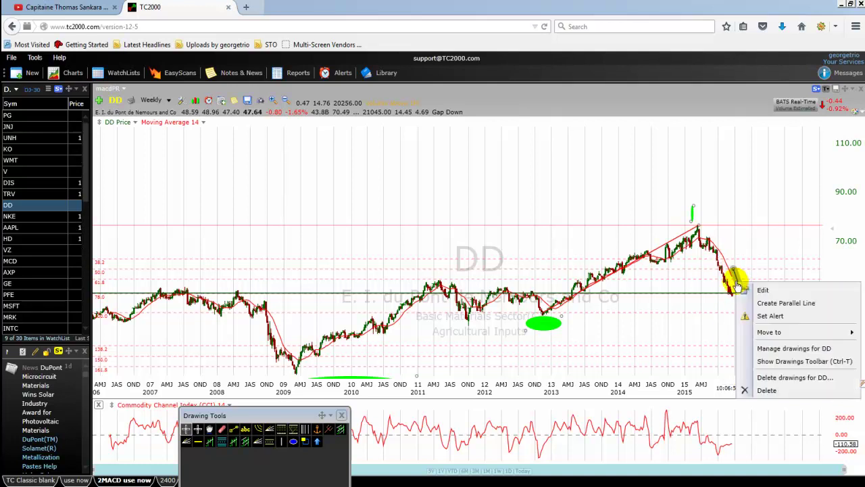
left_click(764, 389)
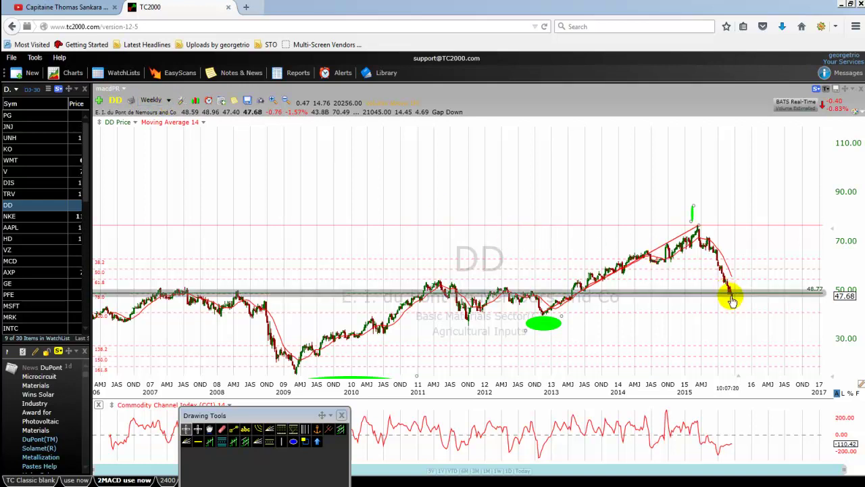
Step: Switch the DD chart to the Monthly time frame and examine the latest price against the 48.77 horizontal line
left_click(170, 101)
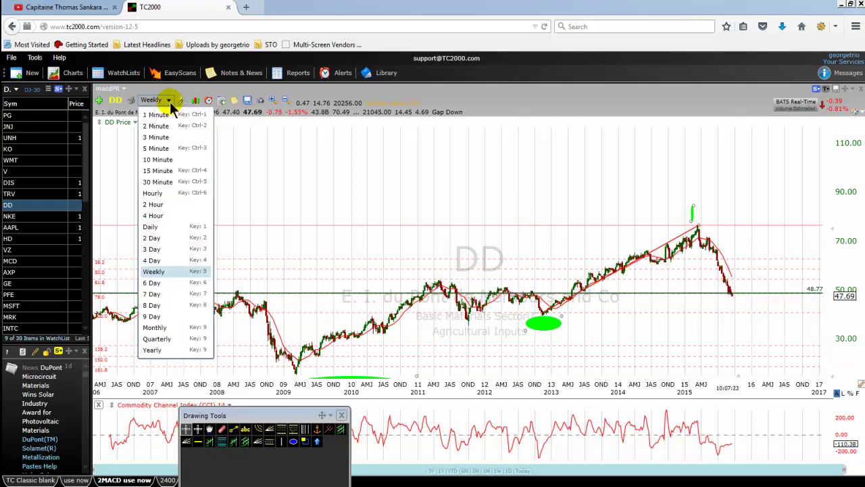
left_click(159, 325)
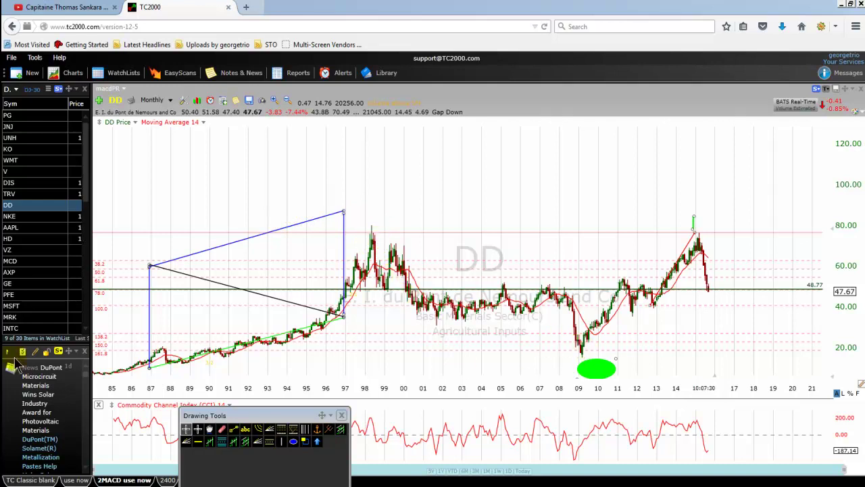
left_click(334, 314)
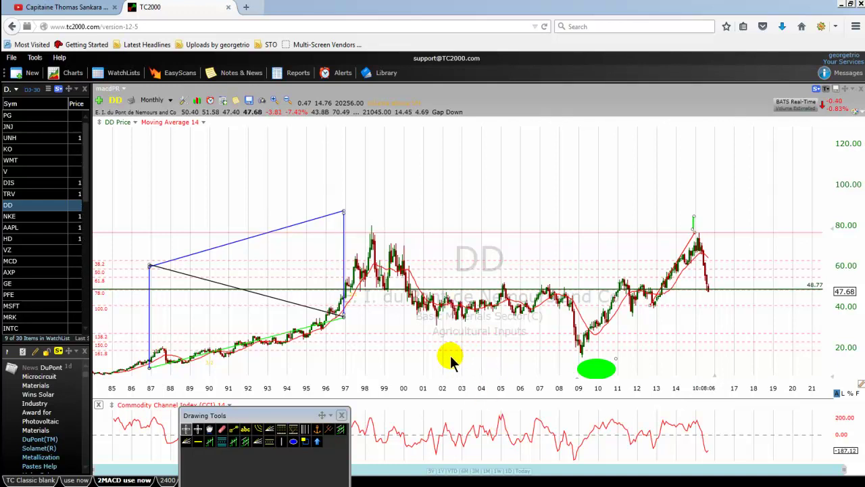
scroll(448, 357, "up", 3)
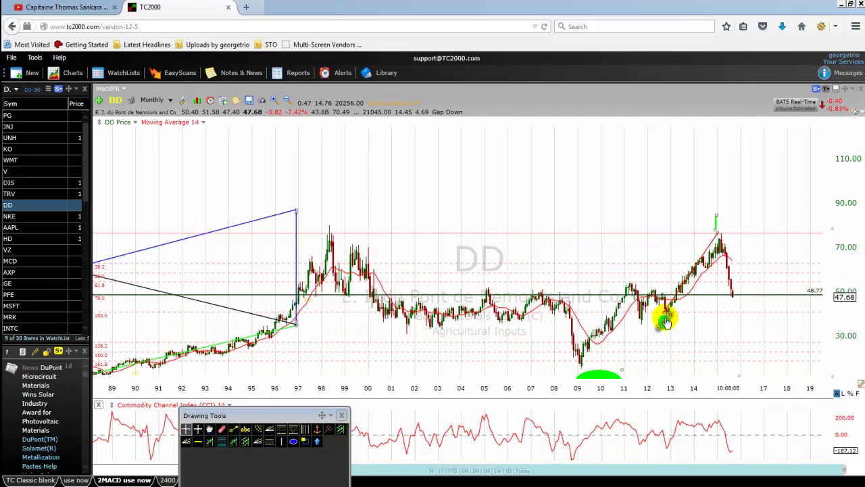
left_click(732, 292)
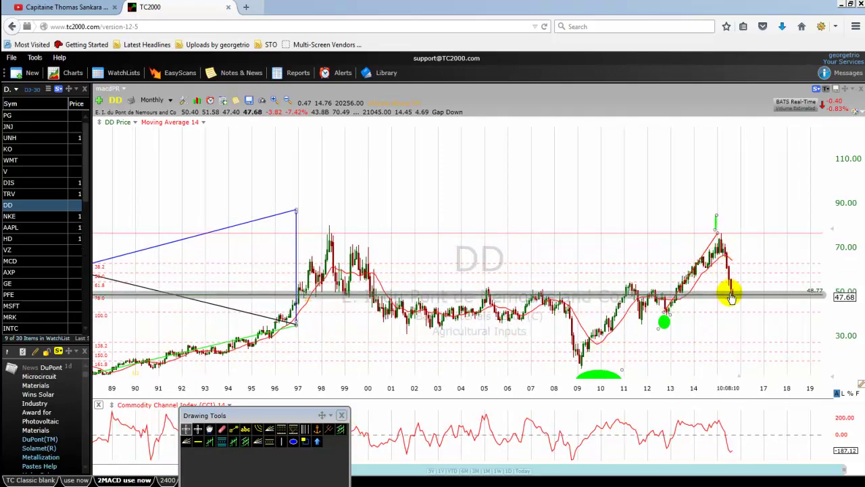
mouse_move(737, 298)
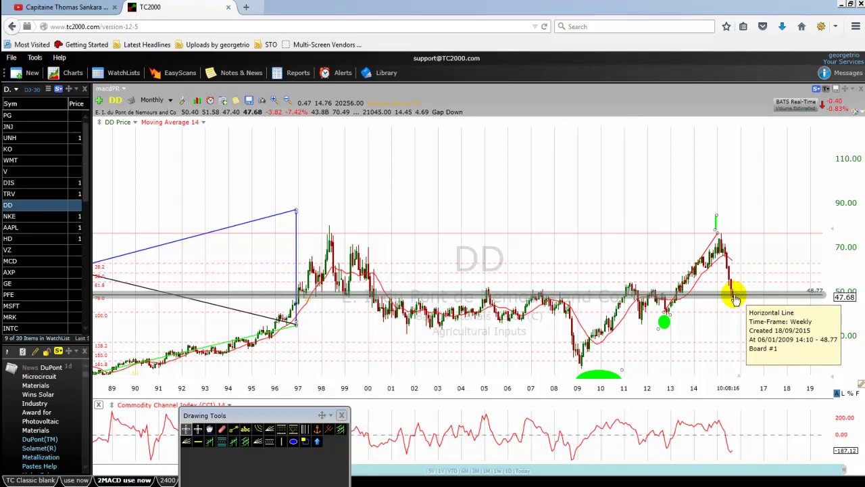
left_click(735, 289)
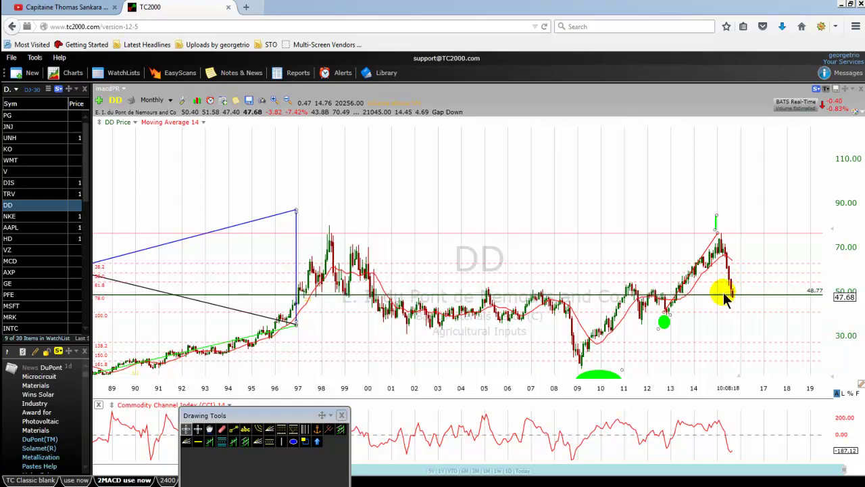
mouse_move(730, 298)
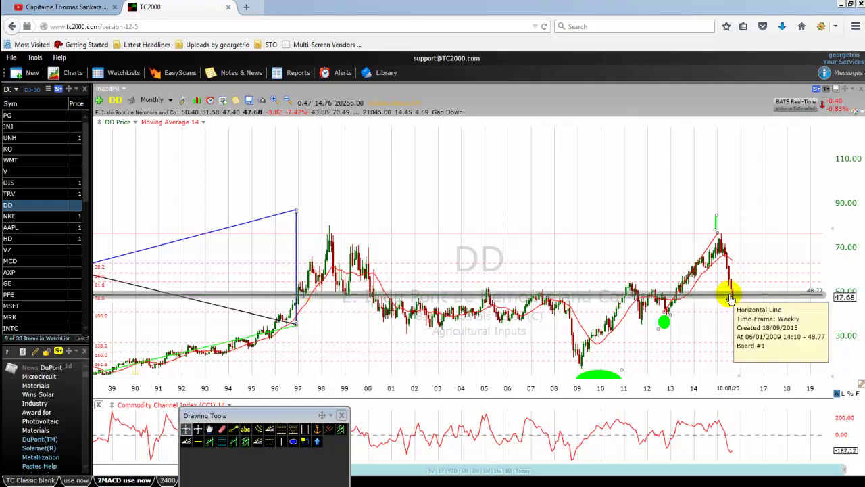
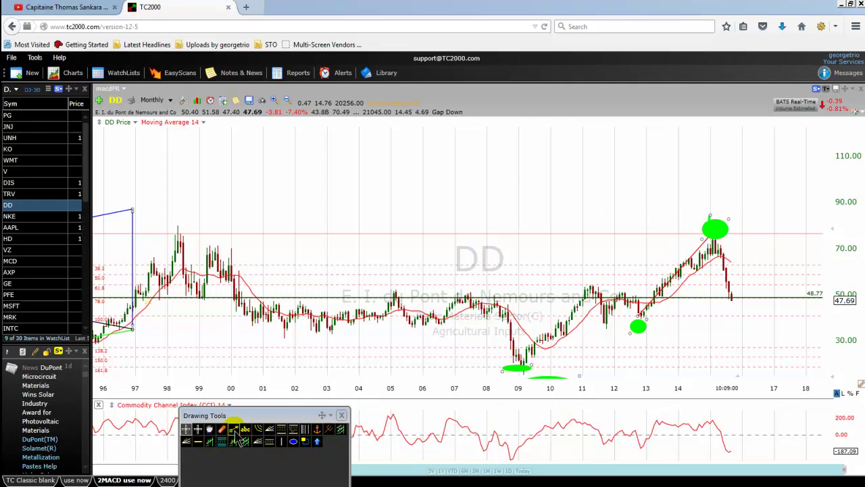
Step: Draw trend lines from the 2009 low to the 2011 high and down to the late-2012 low, marking the 2011 high with a green ellipse
left_click(233, 429)
left_click_drag(528, 370, 592, 289)
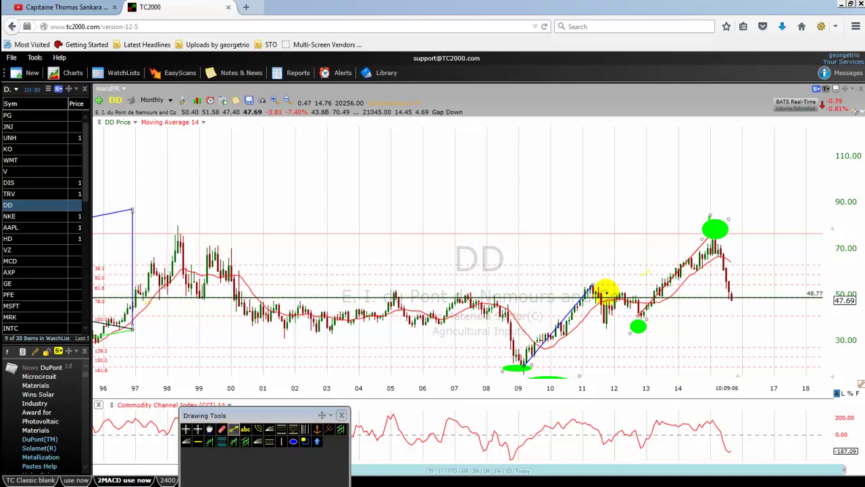
left_click_drag(593, 284, 639, 328)
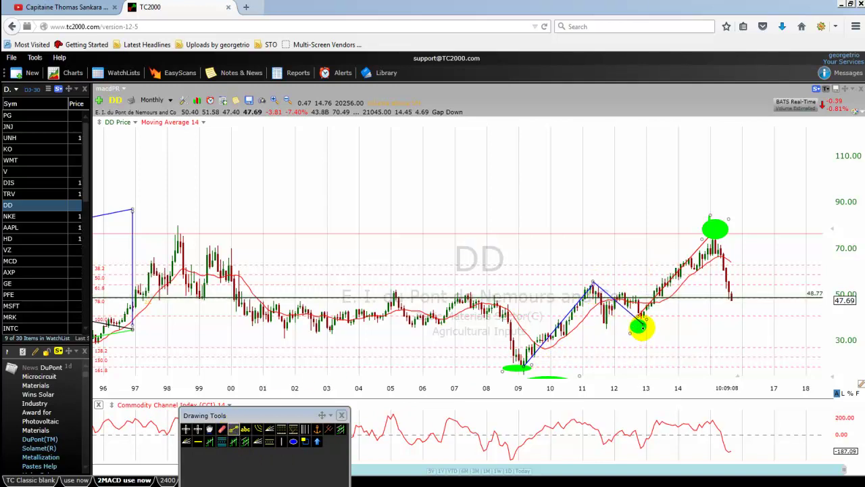
left_click(292, 441)
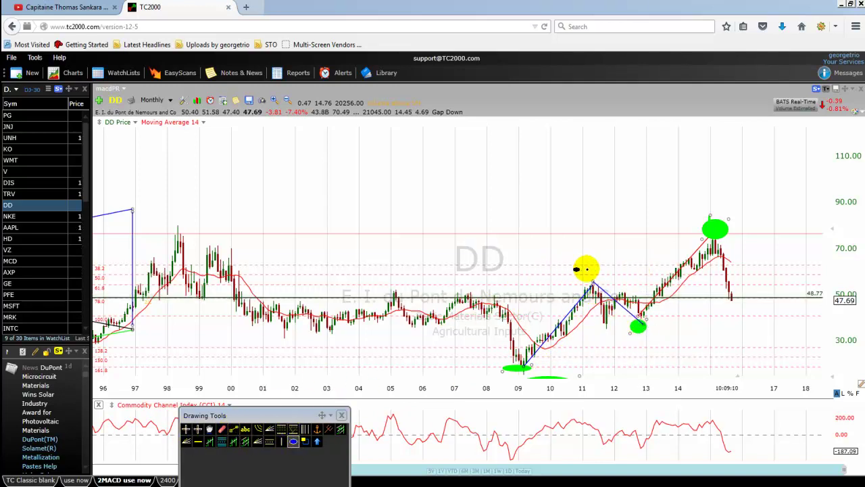
mouse_move(583, 271)
left_mouse_down()
mouse_move(604, 265)
mouse_move(579, 283)
left_mouse_up()
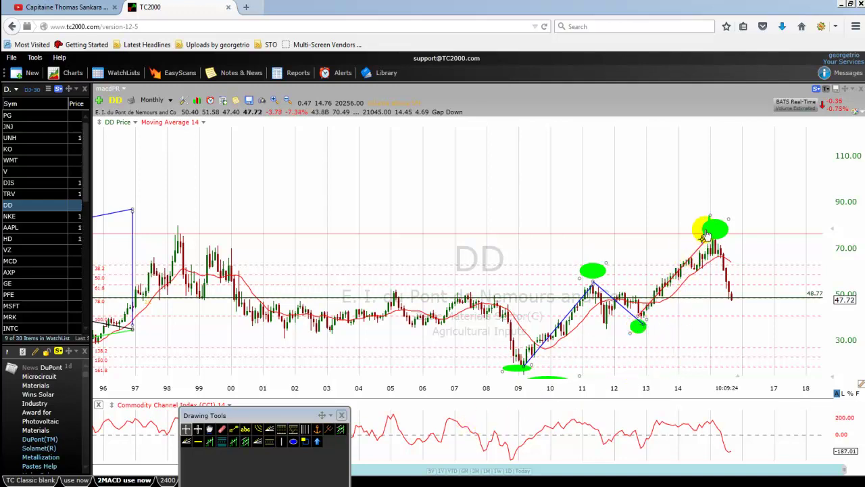
Step: Draw green ellipses below the latest 2015 price and below the late-2011 low, and place a horizontal line at 41.09 across the lows
mouse_move(730, 301)
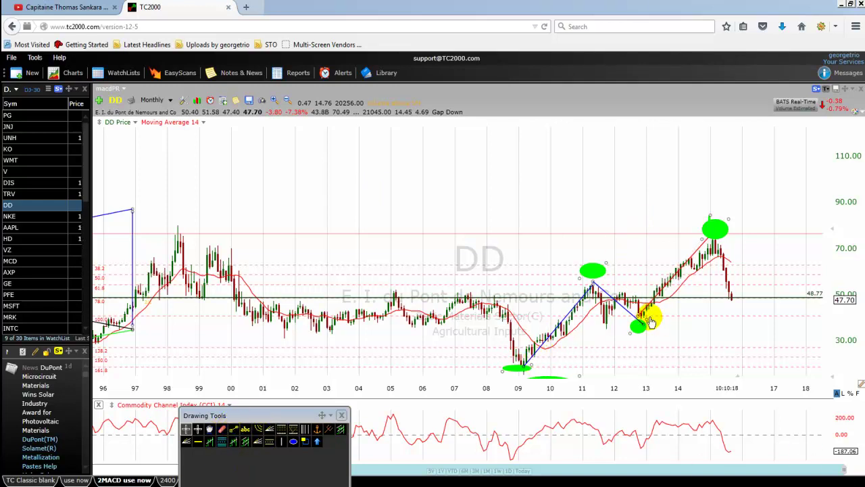
left_click(293, 441)
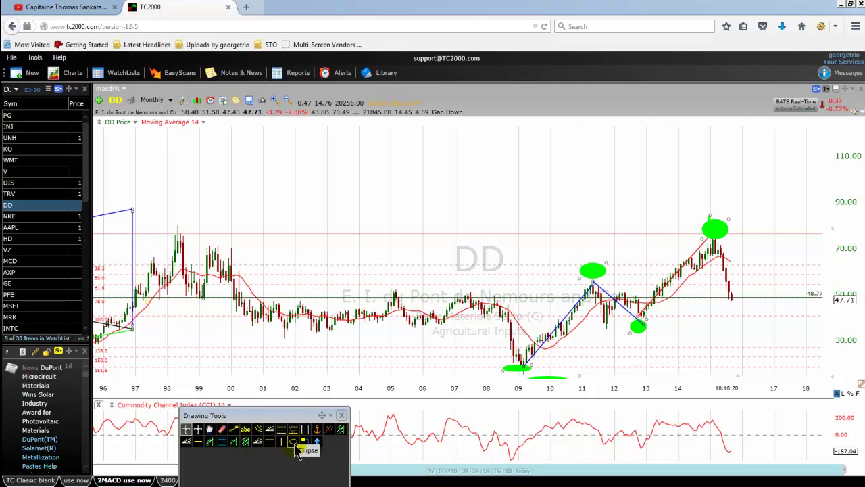
left_click_drag(740, 315, 728, 337)
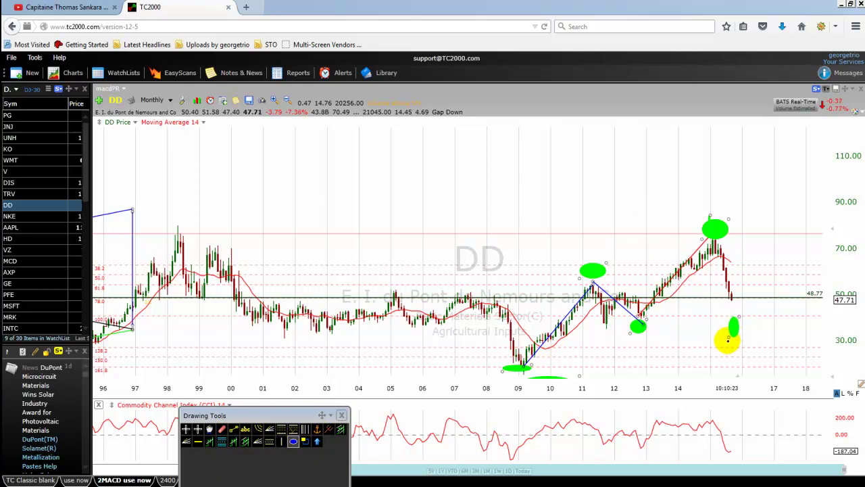
left_click(294, 440)
left_click_drag(611, 319, 593, 337)
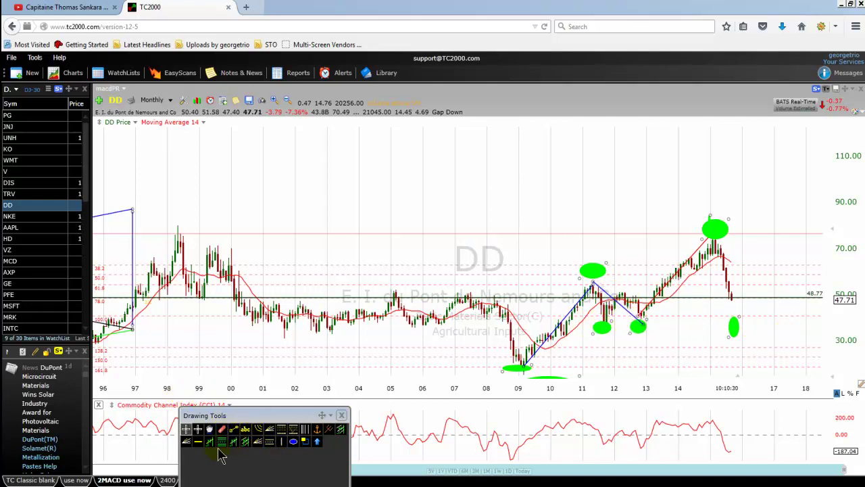
left_click(198, 441)
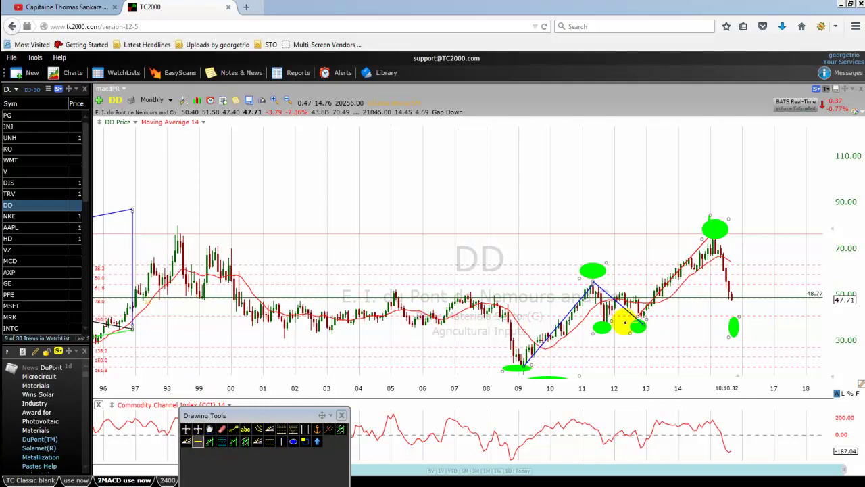
left_click(621, 315)
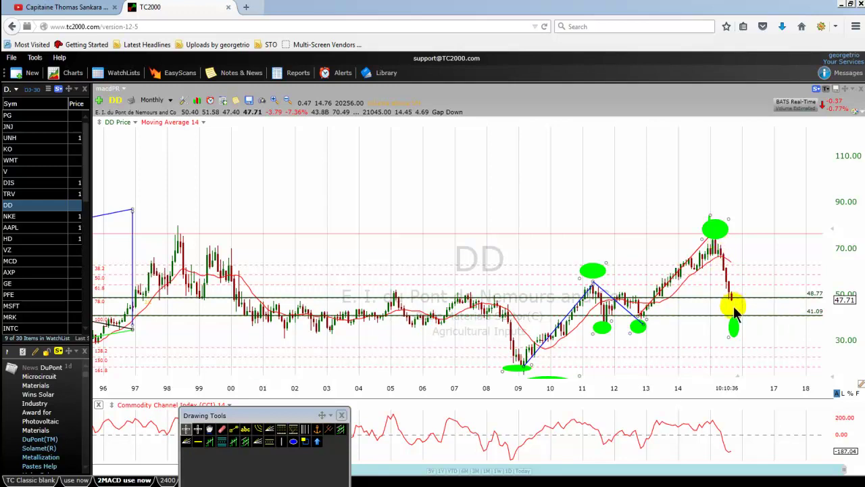
Step: Move the green ellipse below the latest price up to the 48.77 line, and back down to just under the 41.09 line
mouse_move(736, 329)
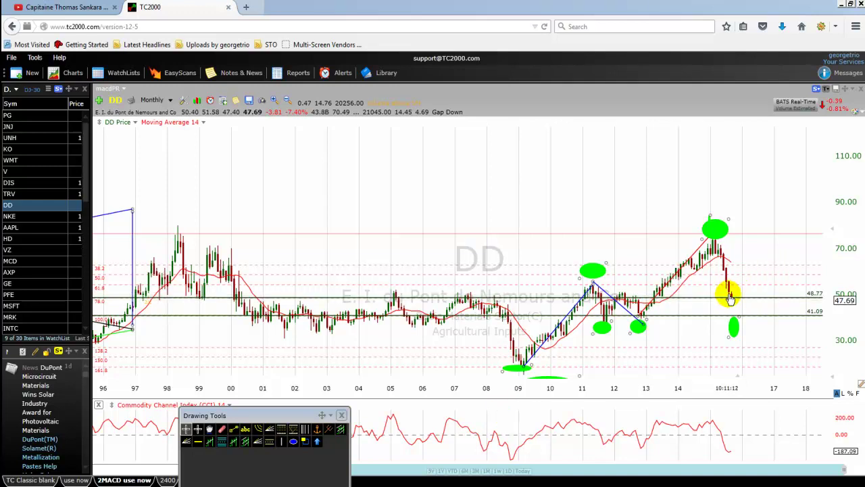
left_click_drag(735, 334, 744, 306)
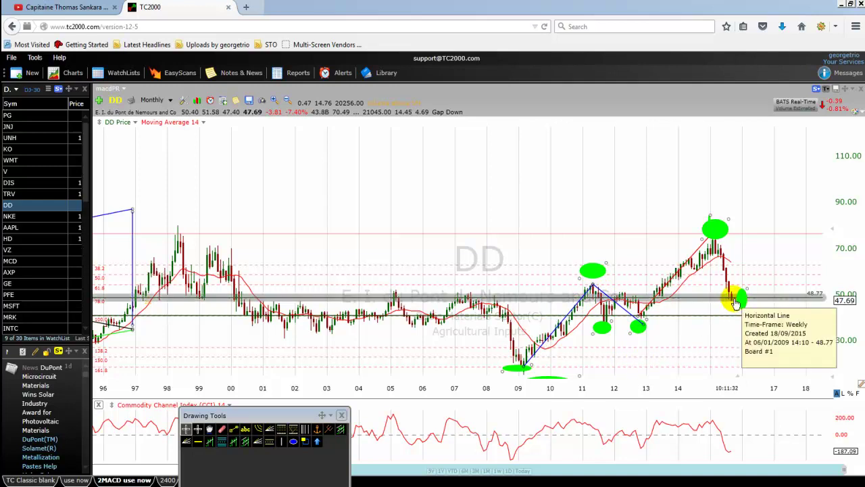
left_click_drag(746, 303, 734, 321)
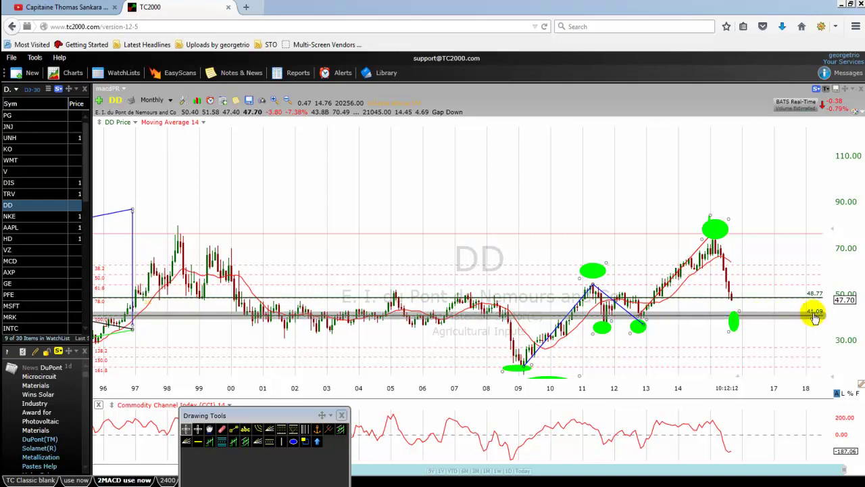
mouse_move(732, 304)
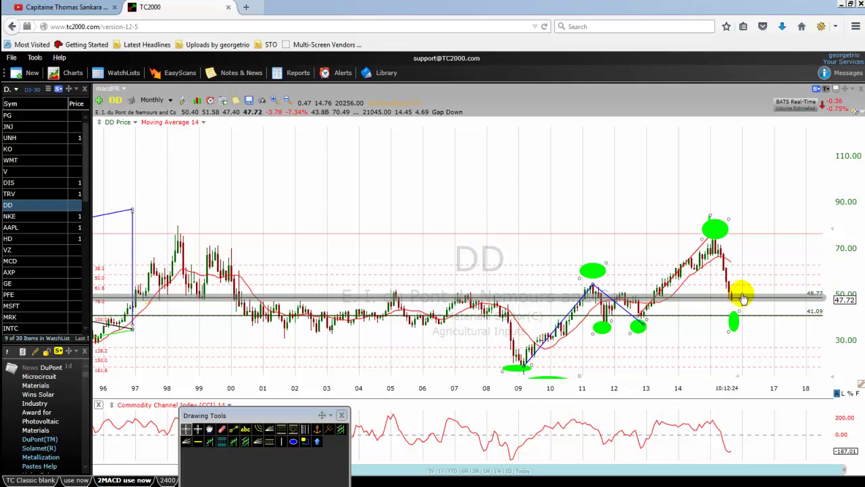
mouse_move(734, 306)
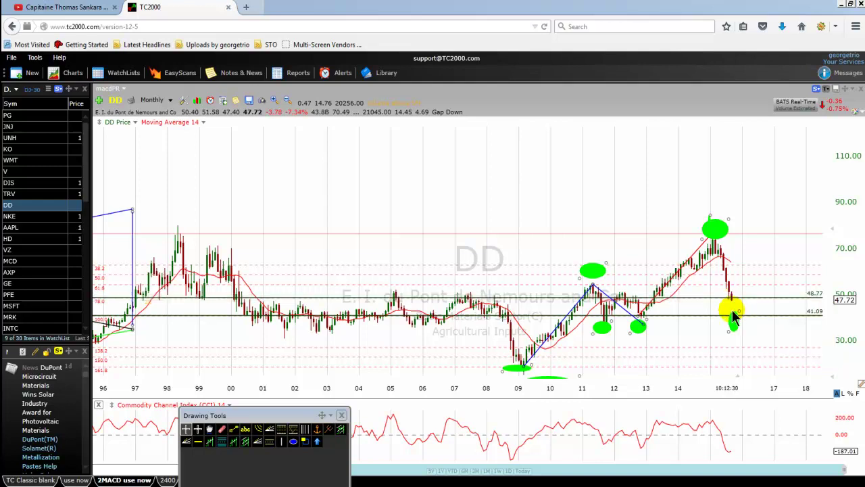
mouse_move(736, 325)
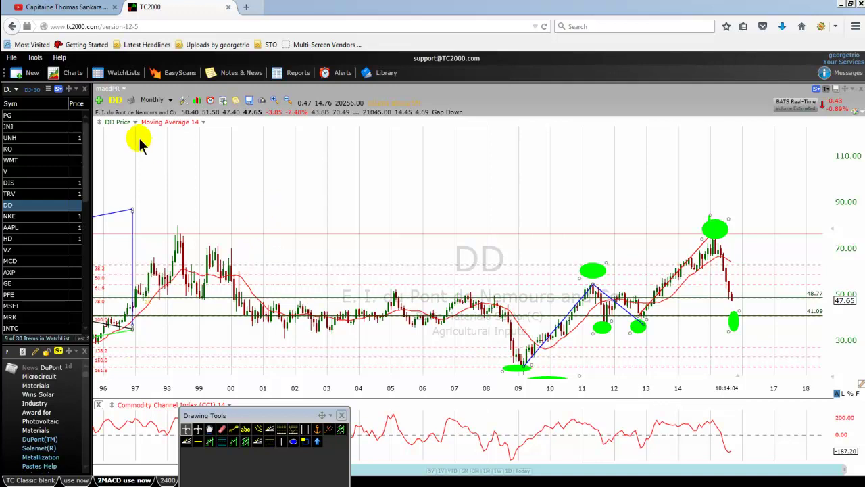
Step: Switch the DD chart to the Daily time frame with price history reaching back to October 2013
left_click(172, 102)
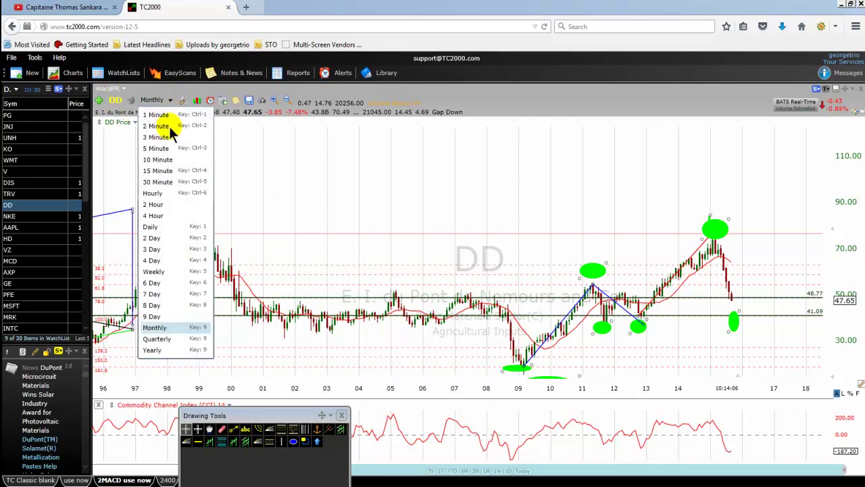
left_click(152, 227)
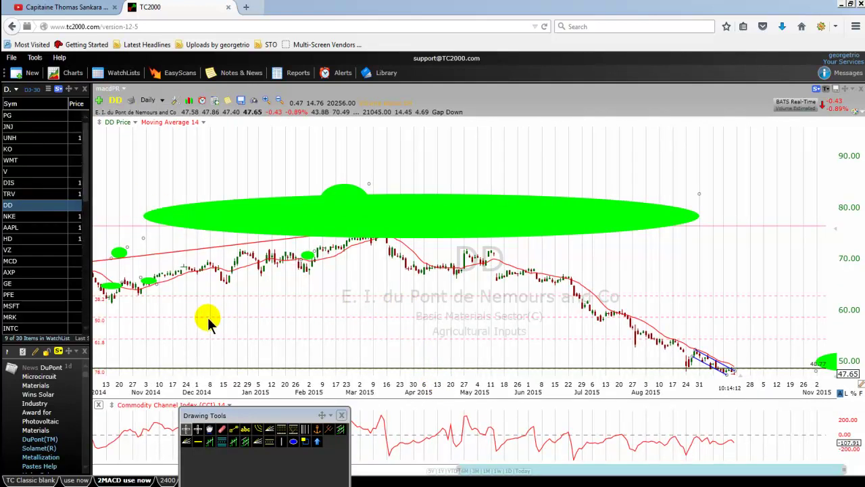
scroll(210, 323, "down", 5)
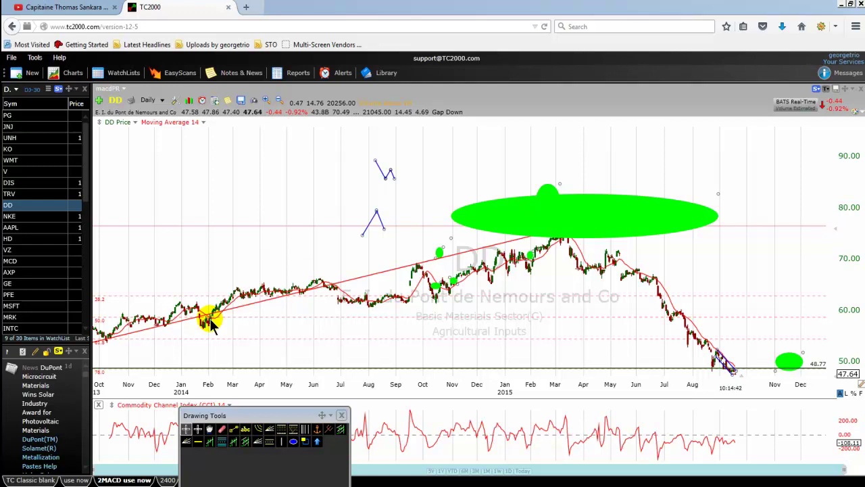
Step: Switch the DD chart to the 4 Hour time frame and move the two overlapping green ellipses up, clear of the March 2015 high
left_click(162, 101)
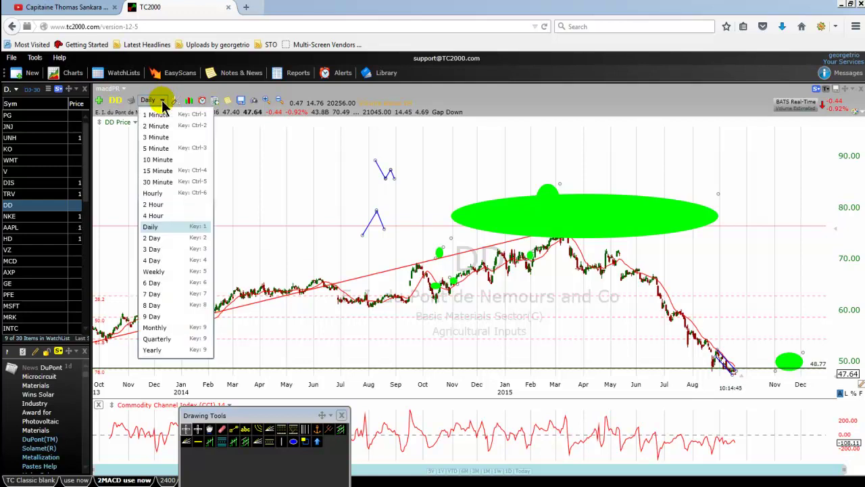
left_click(155, 215)
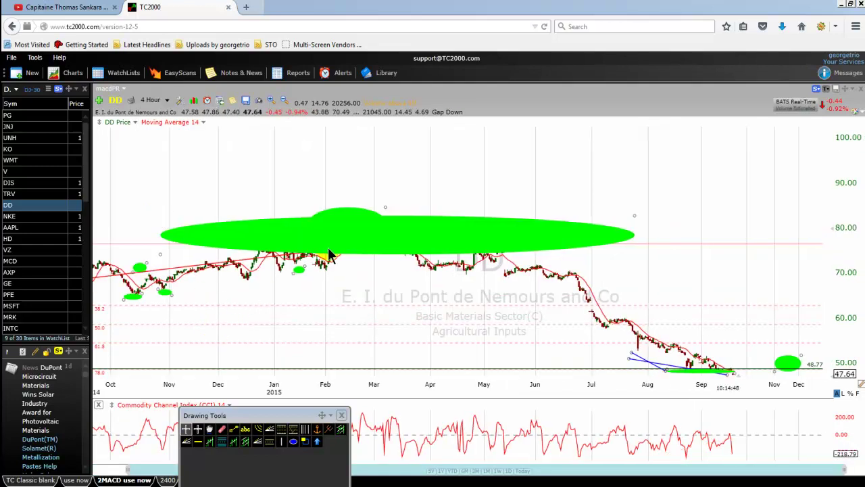
left_click_drag(354, 239, 353, 181)
left_click_drag(355, 224, 392, 211)
left_click(415, 277)
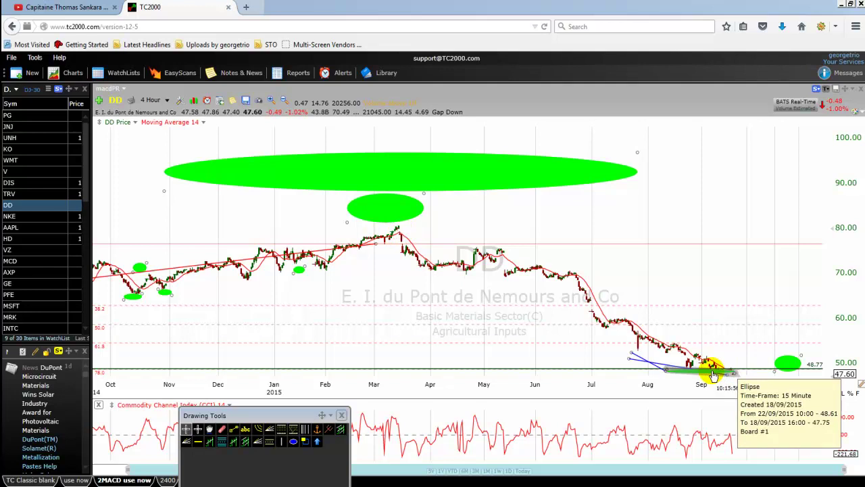
Step: Return the DD chart to the Daily time frame to review the decline from the 2015 high
left_click(168, 101)
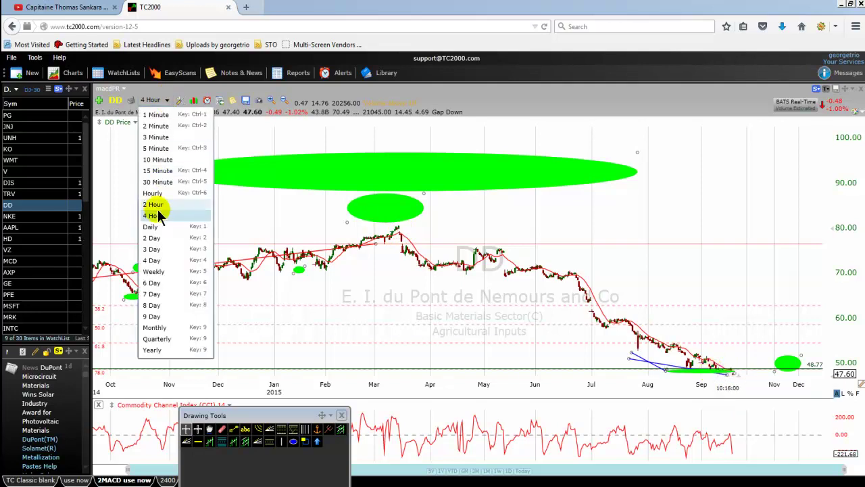
left_click(151, 228)
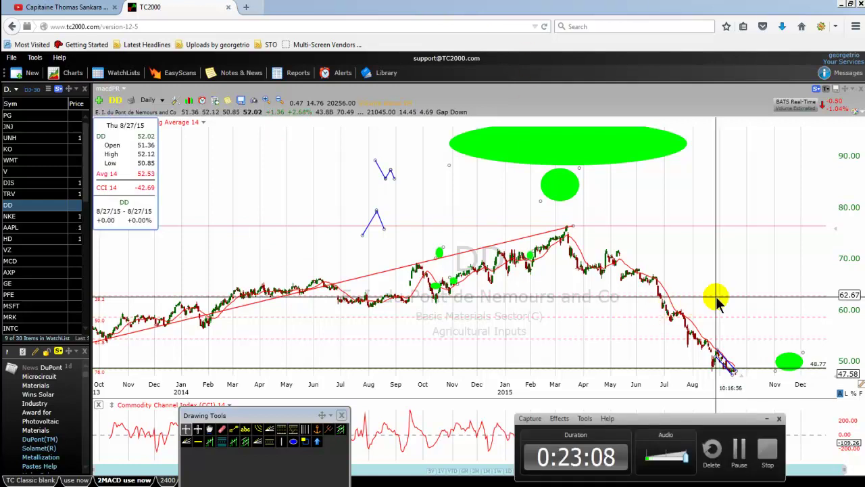
left_click(767, 420)
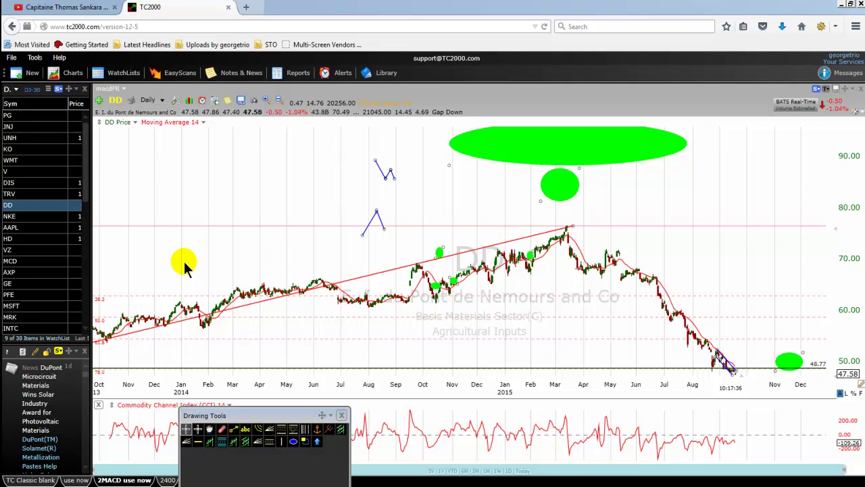
Step: Show the DD chart on the Hourly time frame and close the system clock pop-up
mouse_move(181, 319)
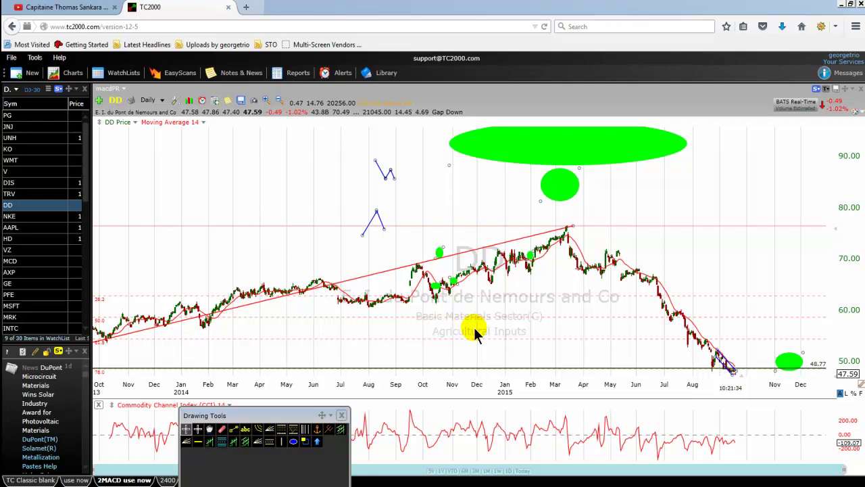
left_click(160, 101)
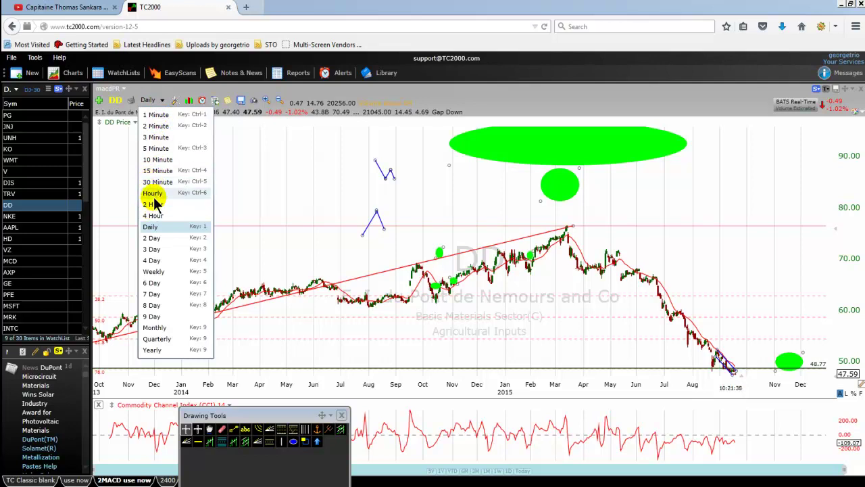
left_click(153, 194)
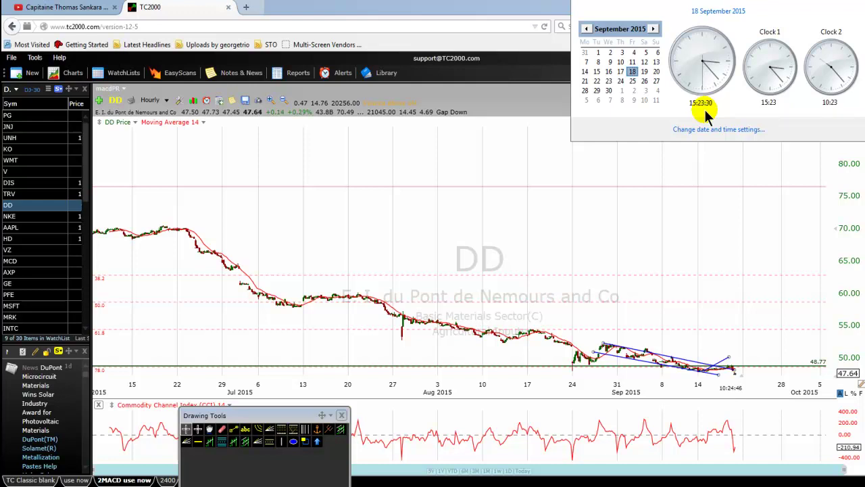
left_click(406, 267)
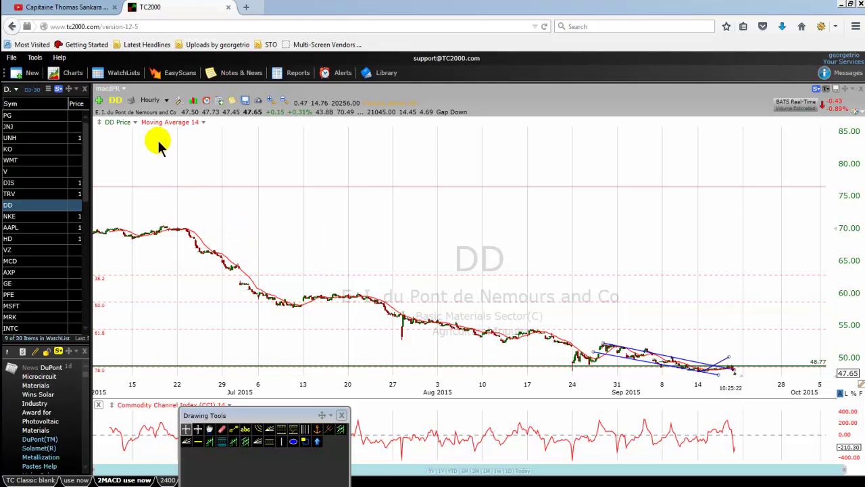
Step: Show the DD chart on the Weekly time frame, narrowed to the price history from late 2011 onward
left_click(166, 100)
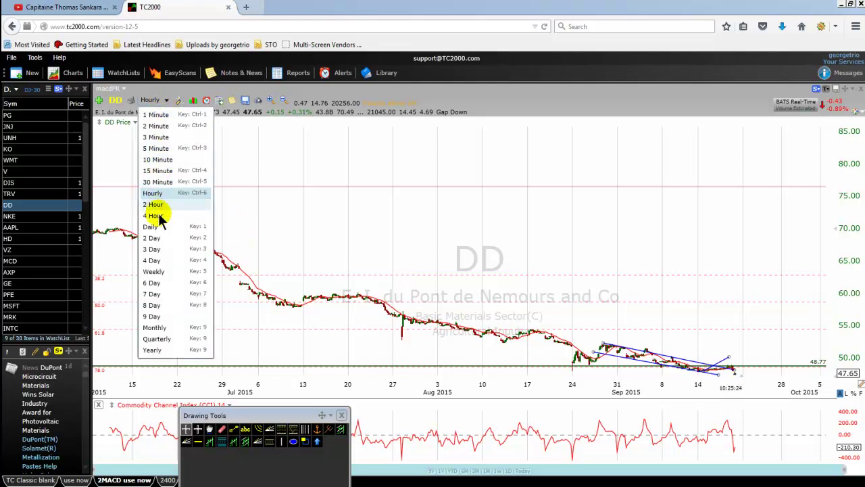
left_click(154, 273)
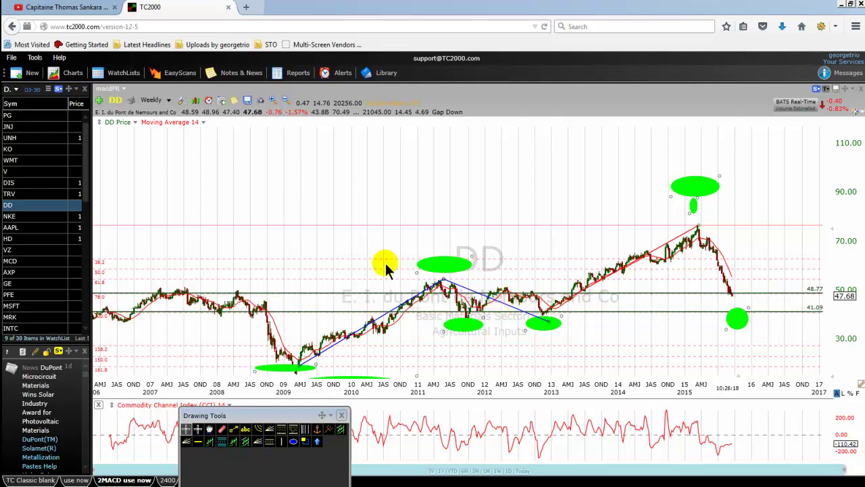
scroll(781, 348, "up", 2)
scroll(690, 309, "up", 3)
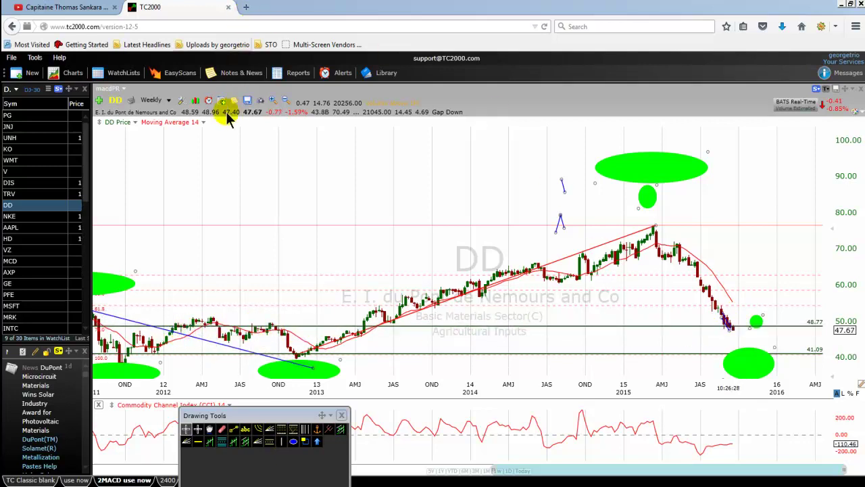
Step: Switch the DD chart to the 5 Minute time frame
left_click(169, 100)
left_click(154, 148)
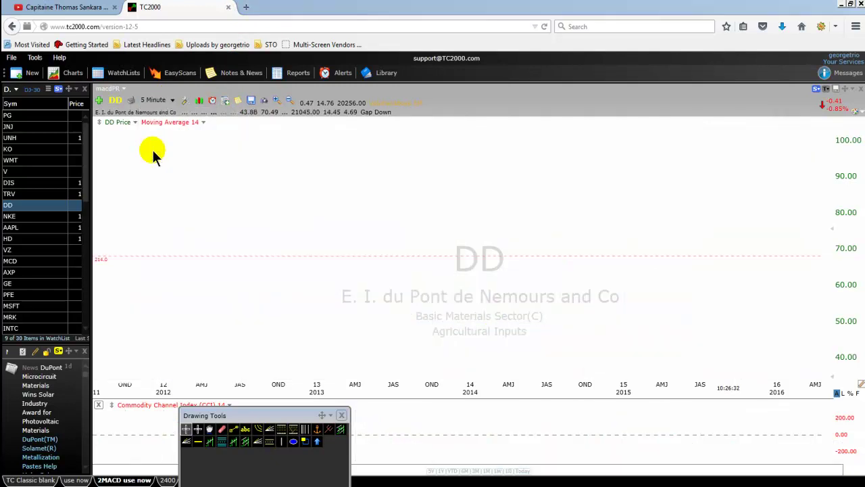